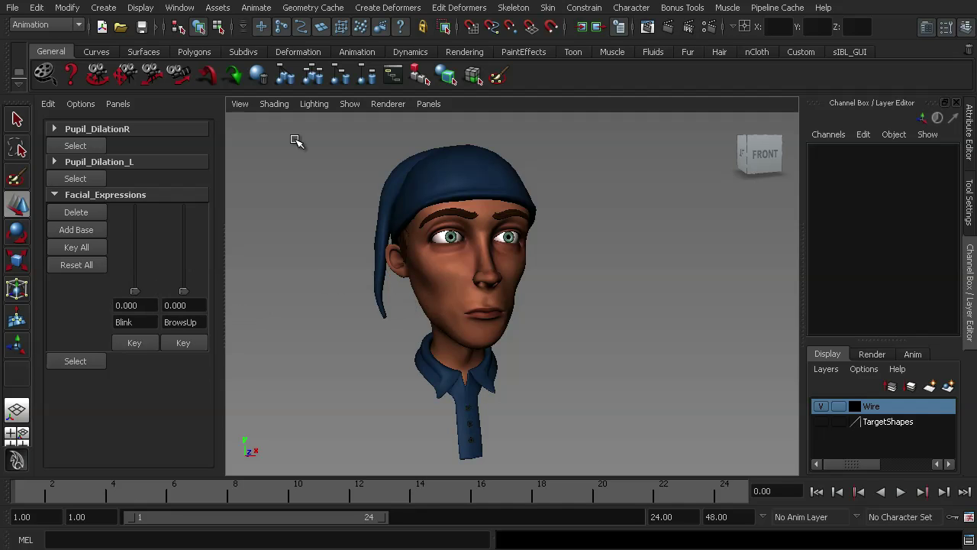
Display the shaded character with its wireframe overlaid and frame the eye area.
left_click(274, 104)
left_click(290, 245)
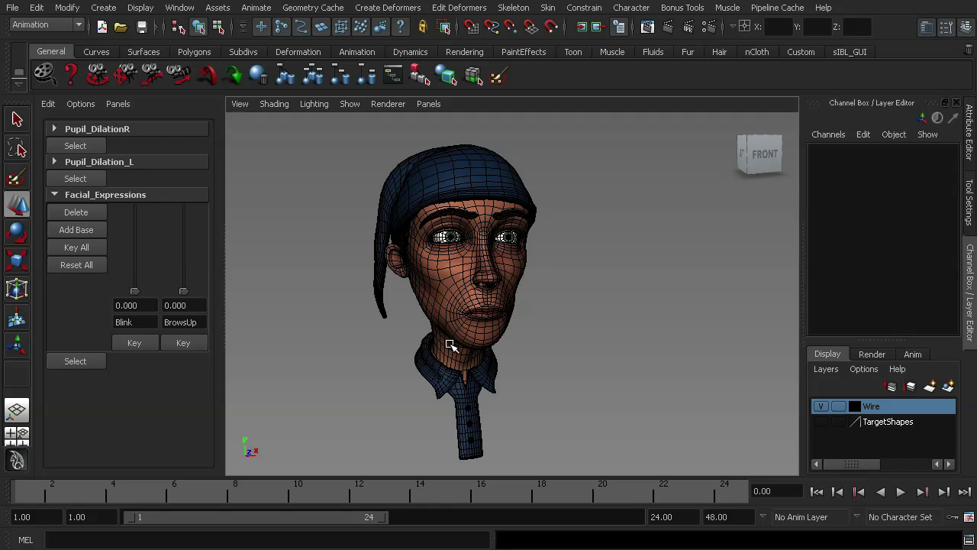
scroll(488, 267, "up", 8)
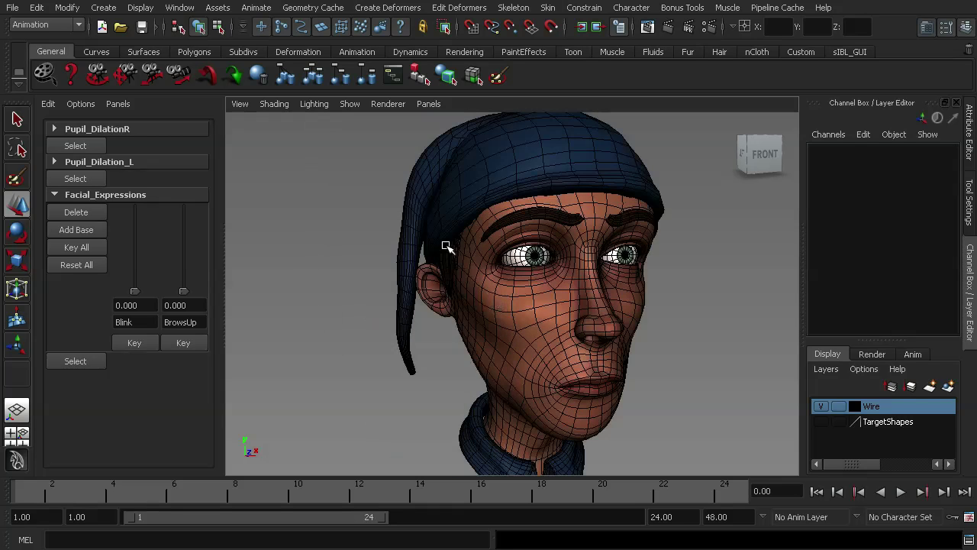
middle_click_drag(479, 257, 381, 324, "alt")
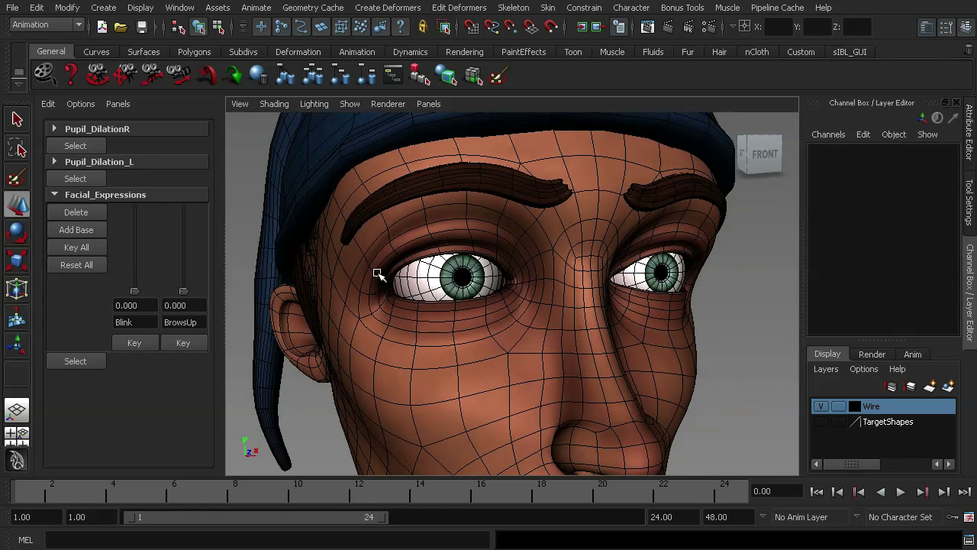
left_click_drag(546, 341, 502, 307, "alt")
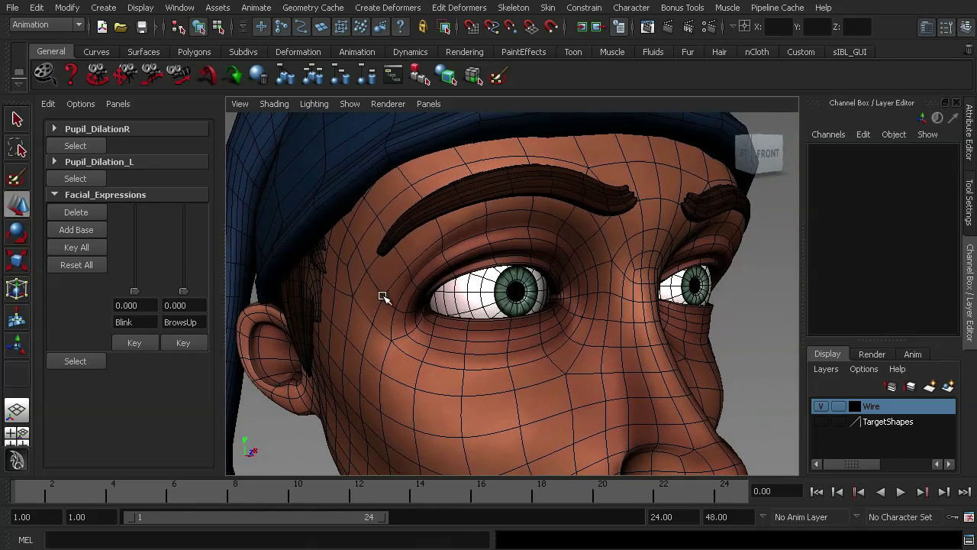
Preview the Blink blend shape on the eyelids through the Facial_Expressions controls.
left_click_drag(134, 291, 425, 337)
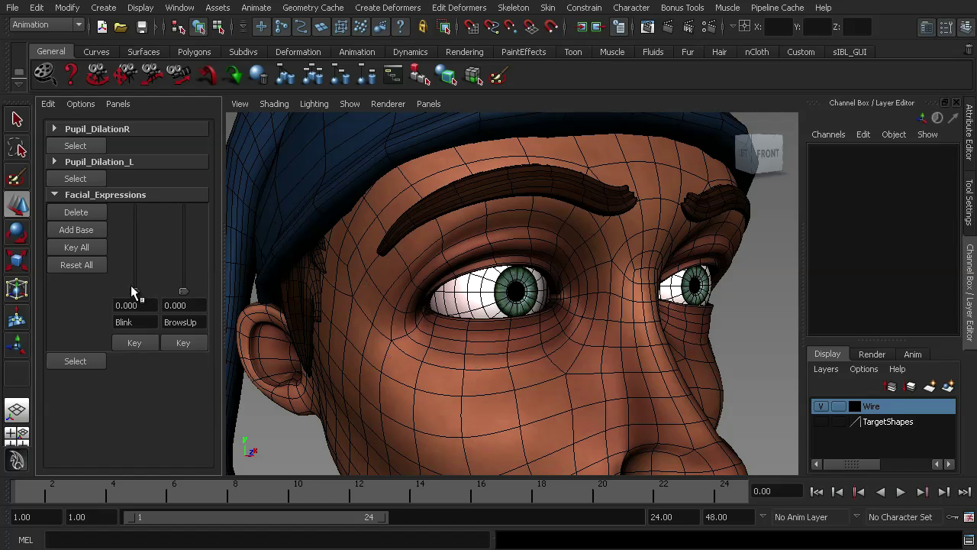
left_click_drag(133, 287, 159, 319)
left_click_drag(132, 289, 131, 207)
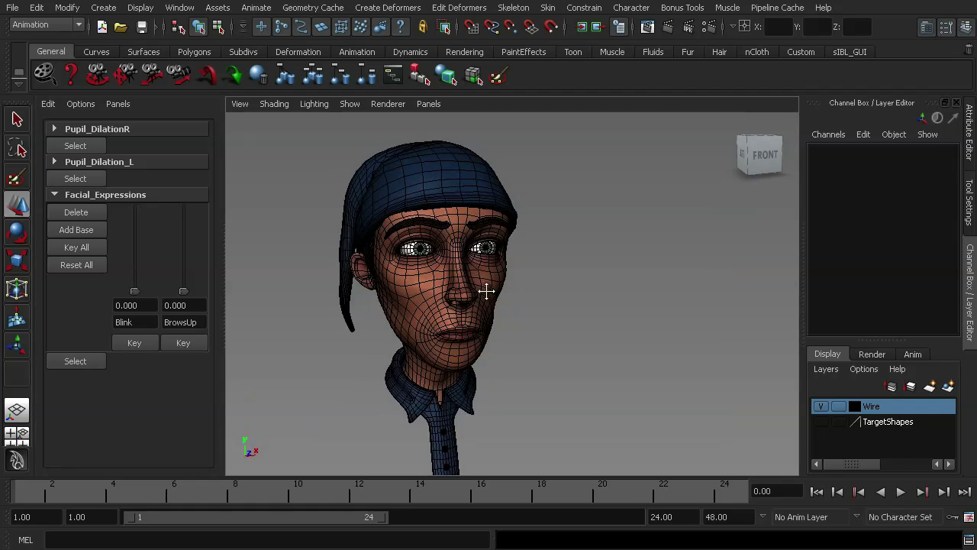
Duplicate the Head mesh and move the copy about 16.2 units along X, beside the character.
mouse_move(487, 280)
left_mouse_down("alt")
mouse_move(464, 295)
mouse_move(469, 279)
left_mouse_up("alt")
left_click(469, 279)
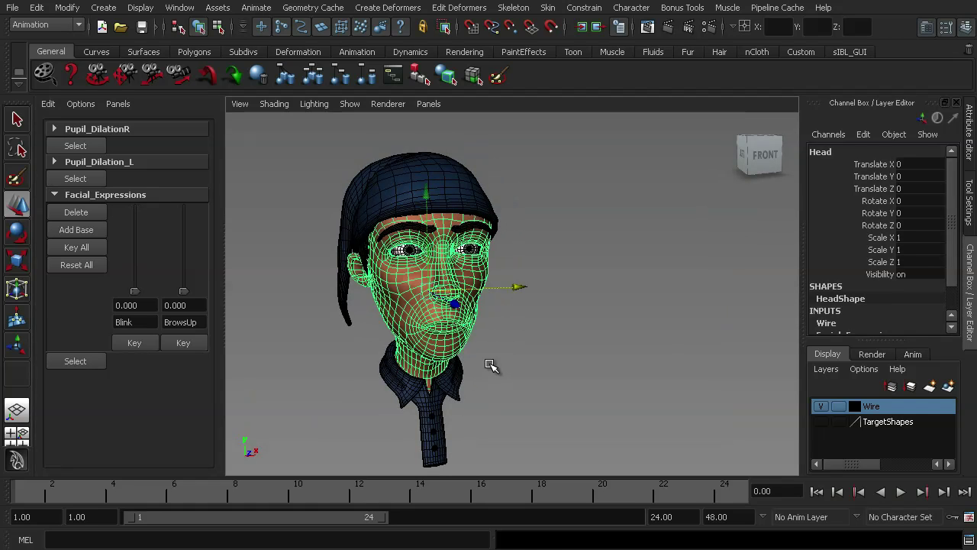
key("ctrl+d")
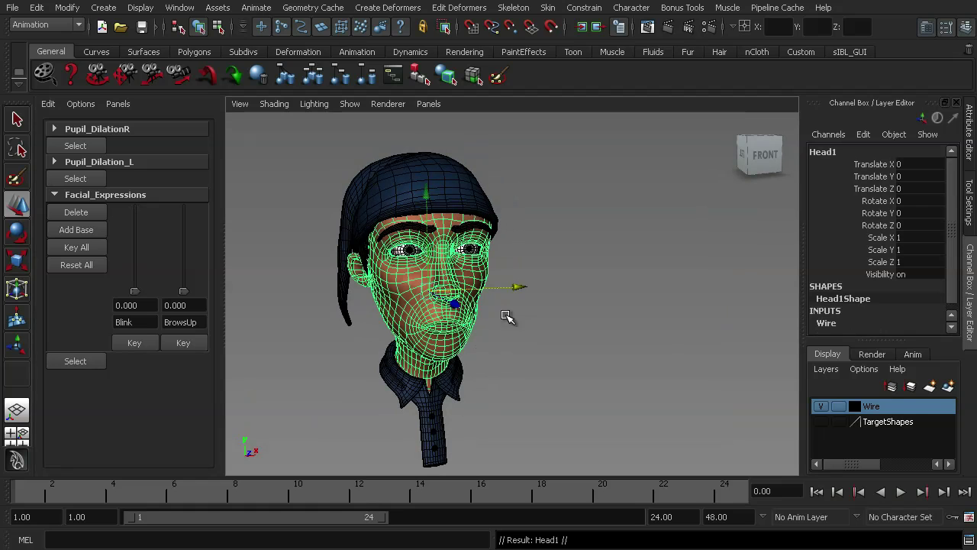
left_click(36, 7)
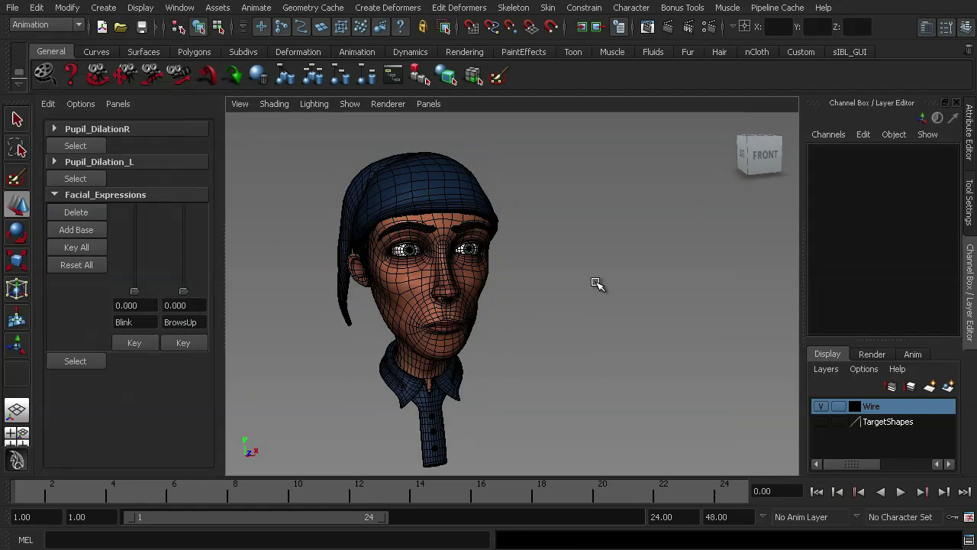
left_click(500, 294)
left_click_drag(519, 286, 682, 278)
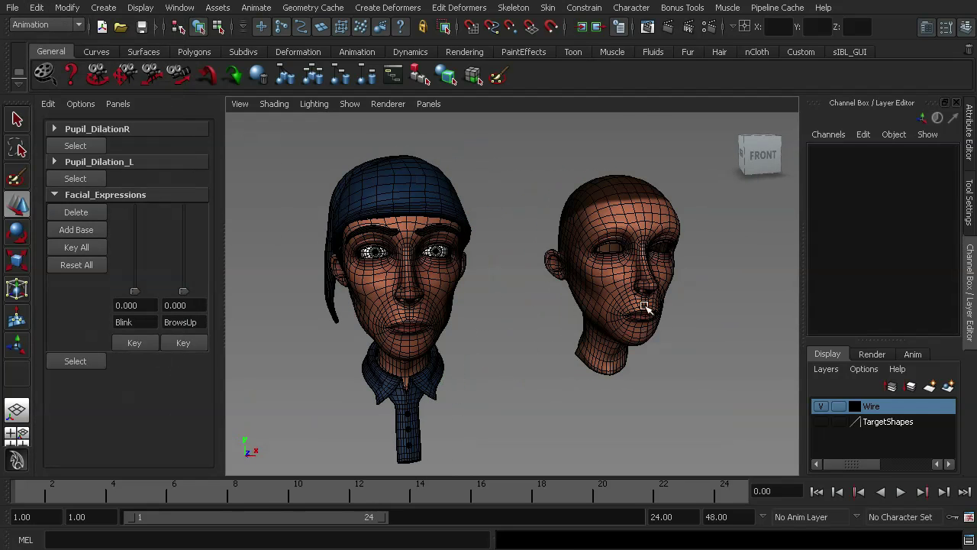
Set the duplicated head to rough display smoothness and assign it an existing plain grey material.
left_click(637, 294)
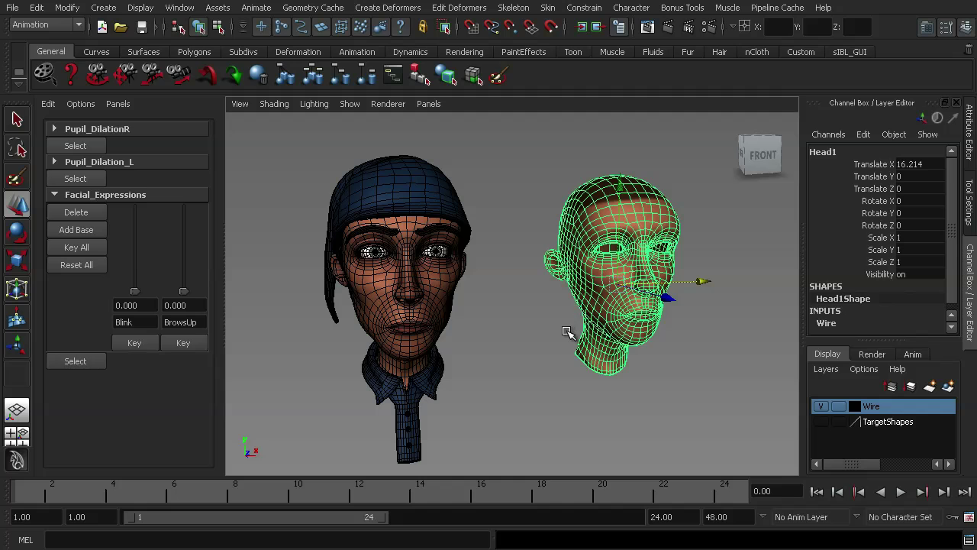
key("1")
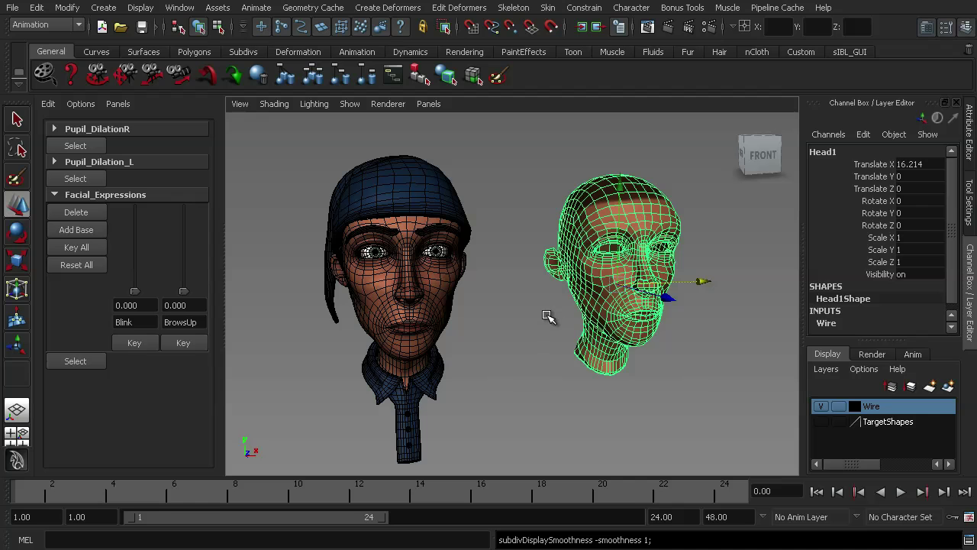
left_click_drag(544, 314, 605, 270, "alt")
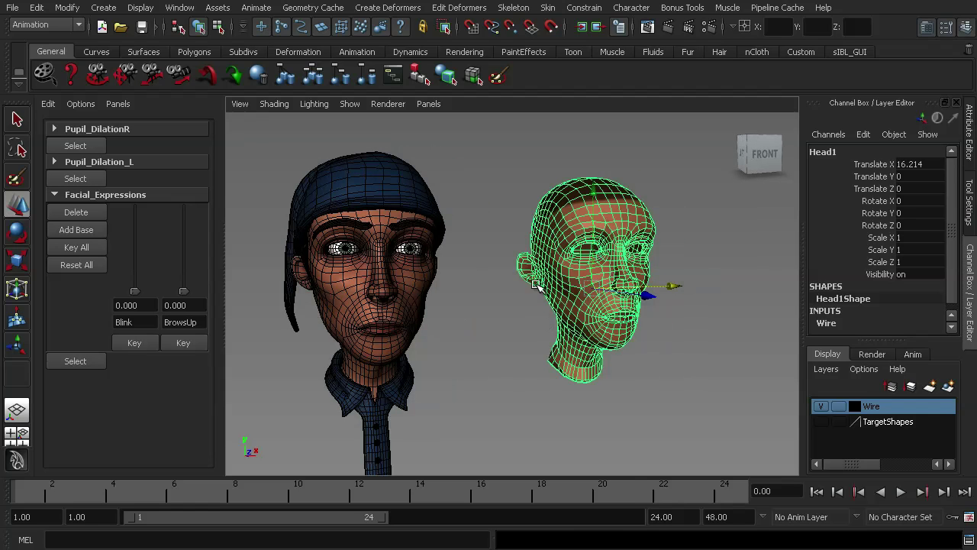
right_click(562, 214)
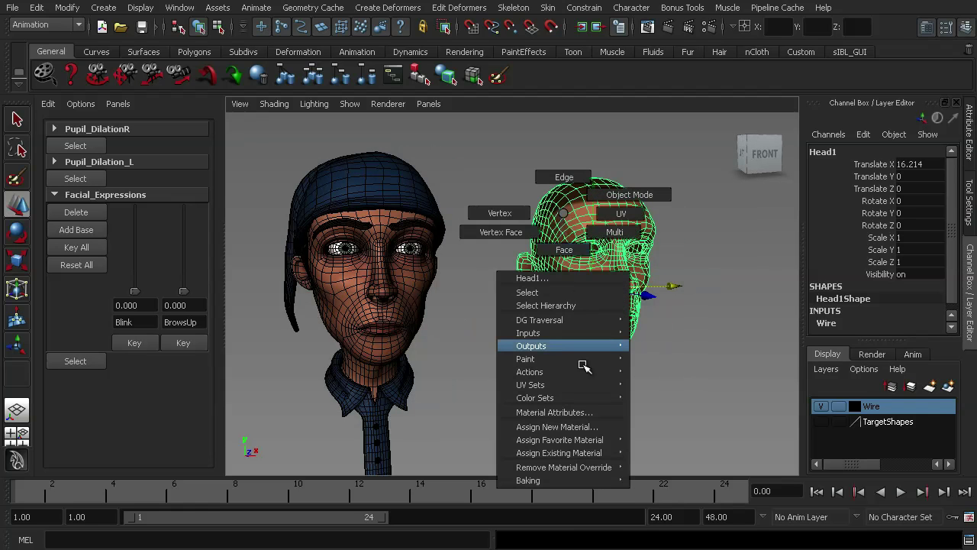
mouse_move(571, 454)
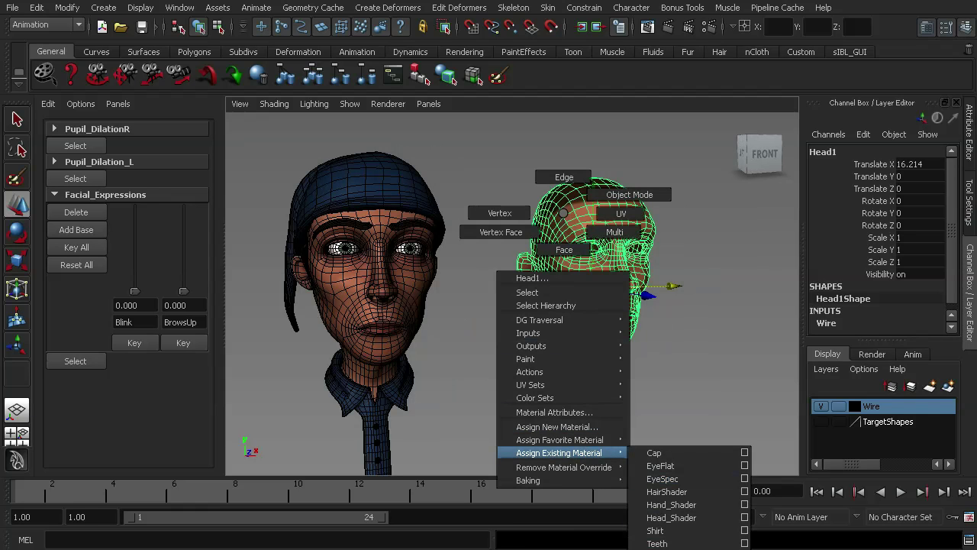
left_click(658, 549)
left_click(672, 417)
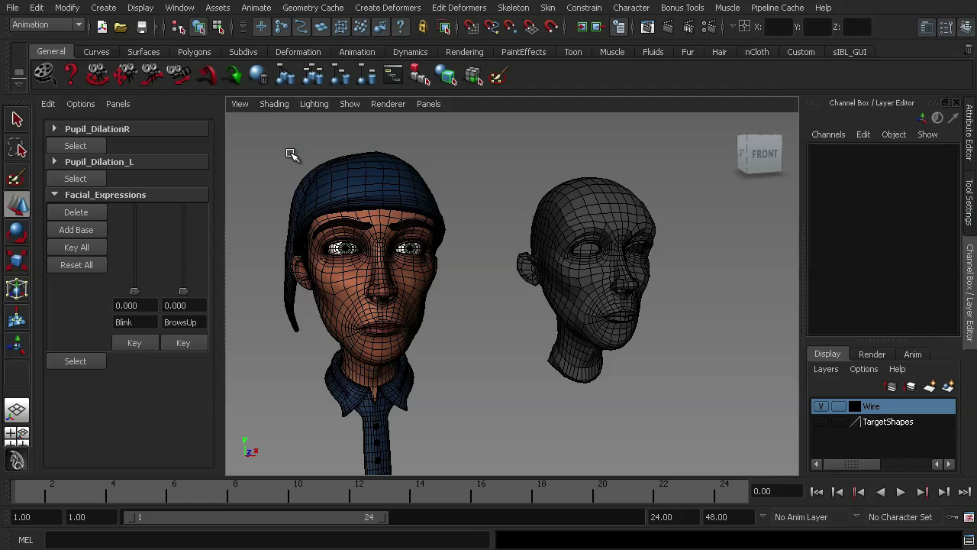
Rename the duplicated head Head1 as SmileShape in the Outliner.
left_click(182, 10)
left_click(207, 119)
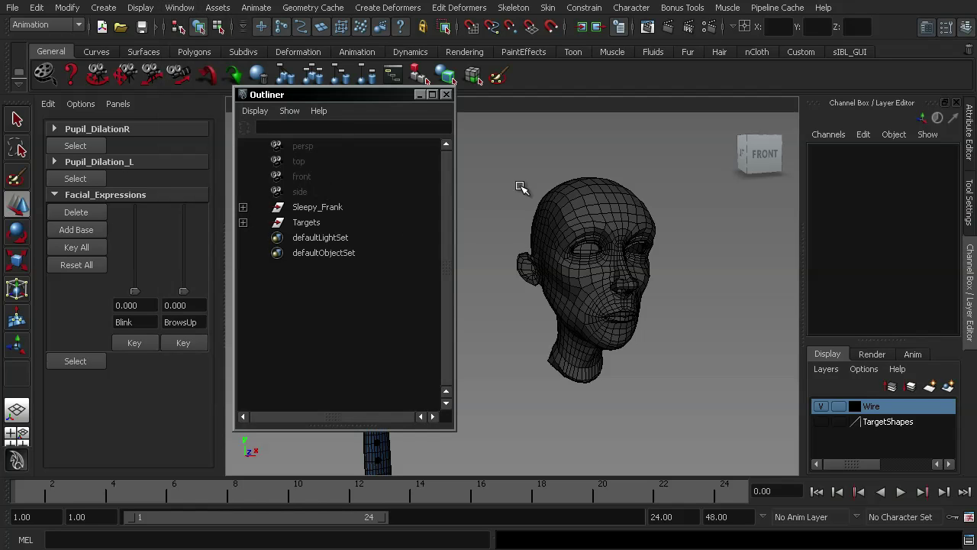
left_click(568, 201)
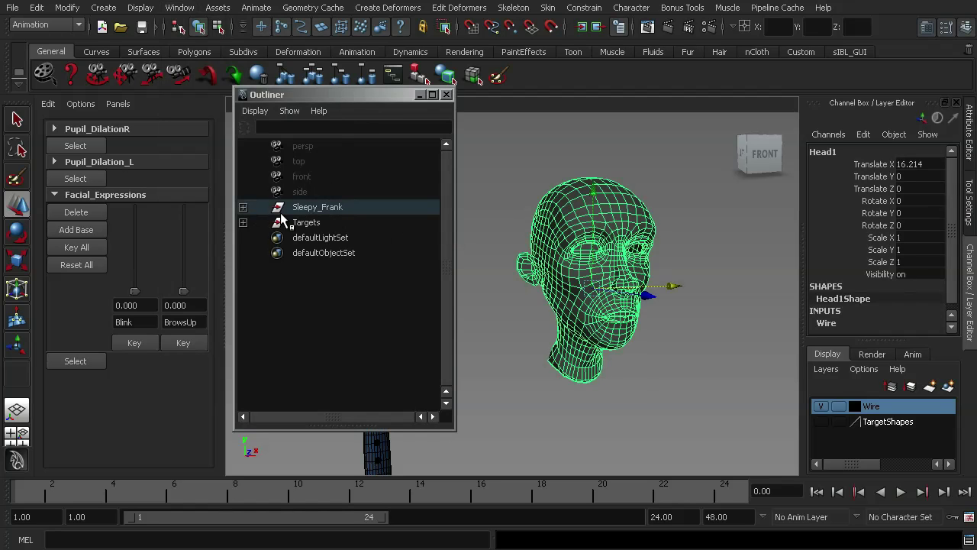
left_click(243, 207)
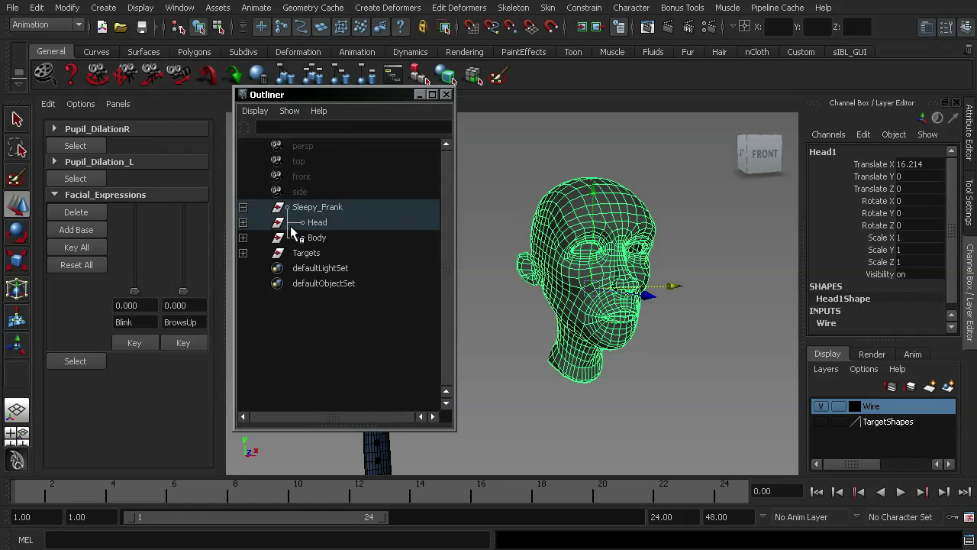
left_click(243, 222)
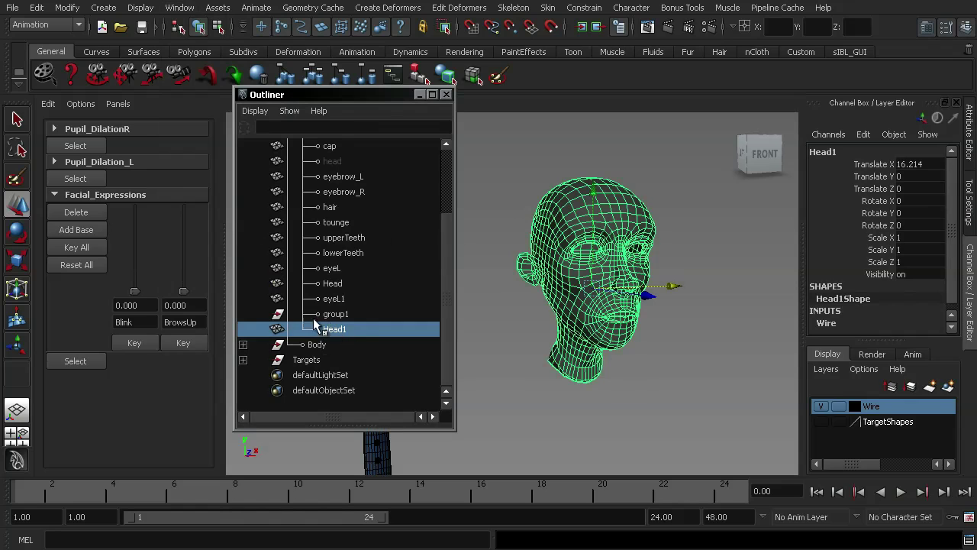
double_click(337, 329)
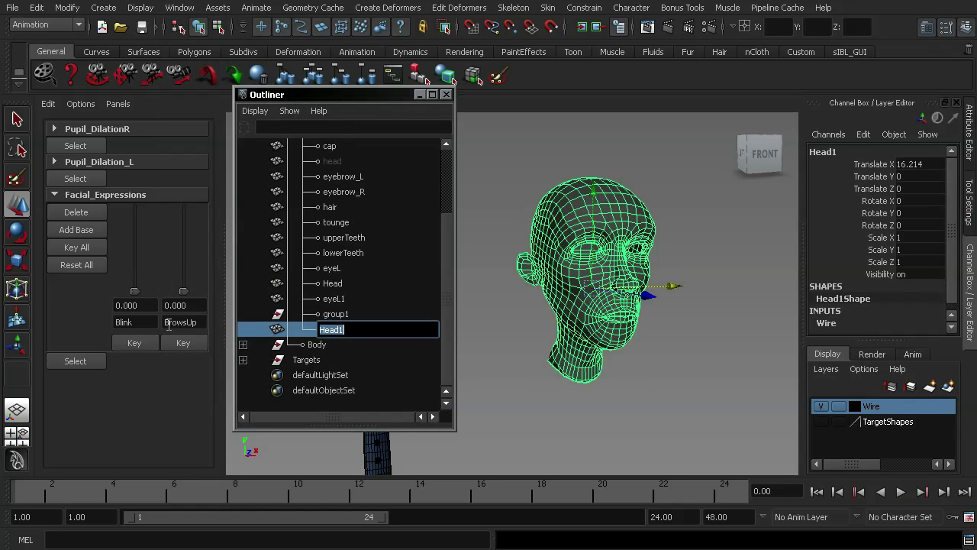
type("SmileShape")
key("Return")
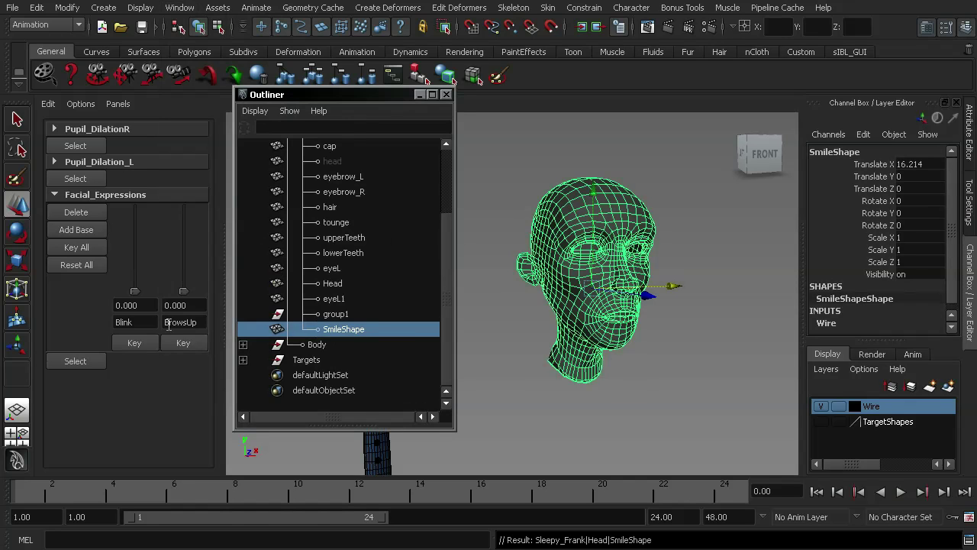
Move SmileShape out of the Sleepy_Frank hierarchy into the Targets group, and close the Outliner.
middle_click_drag(341, 337, 313, 361)
scroll(446, 304, "up", 3)
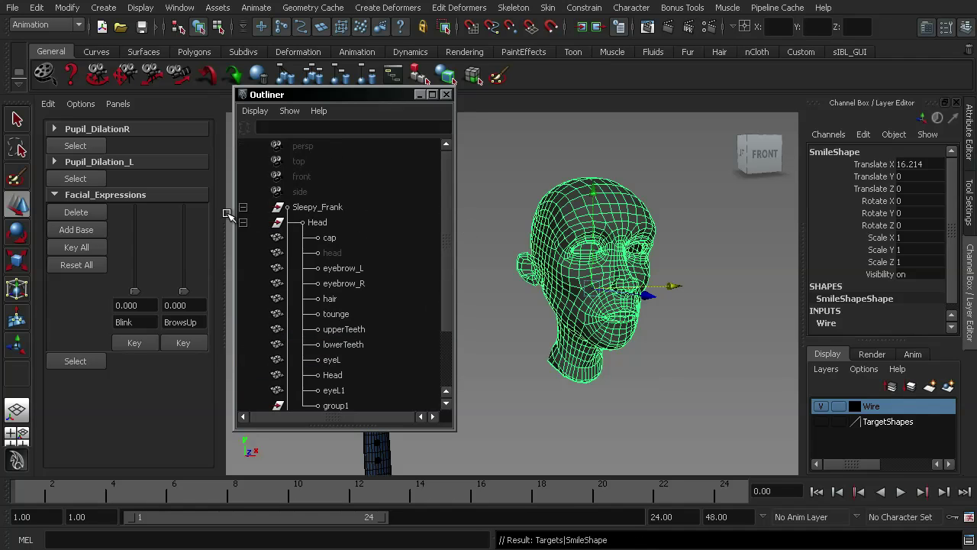
left_click(243, 222)
left_click(243, 207)
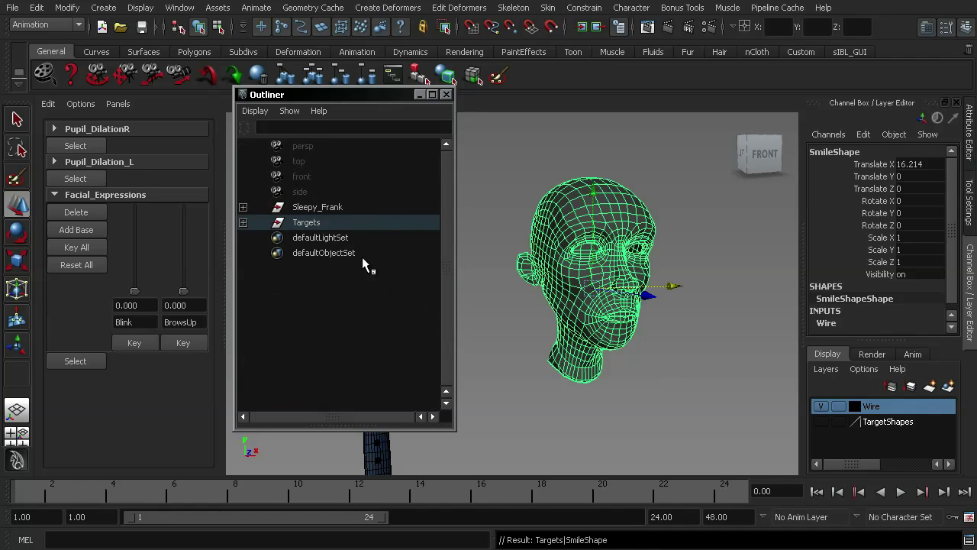
left_click(447, 95)
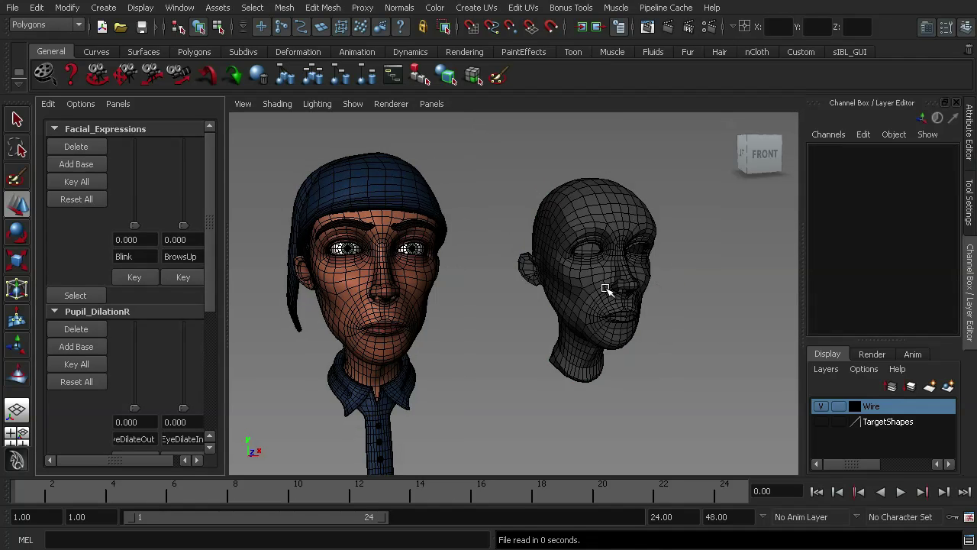
Select the SmileShape head from the front and show the Move tool's Reflection settings.
left_click_drag(684, 313, 610, 329, "alt")
left_click(574, 233)
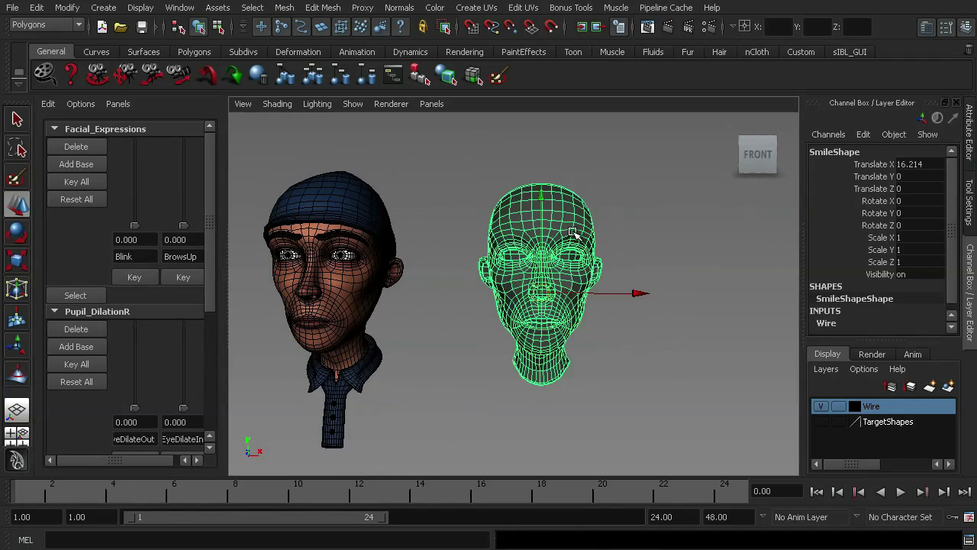
left_click(969, 200)
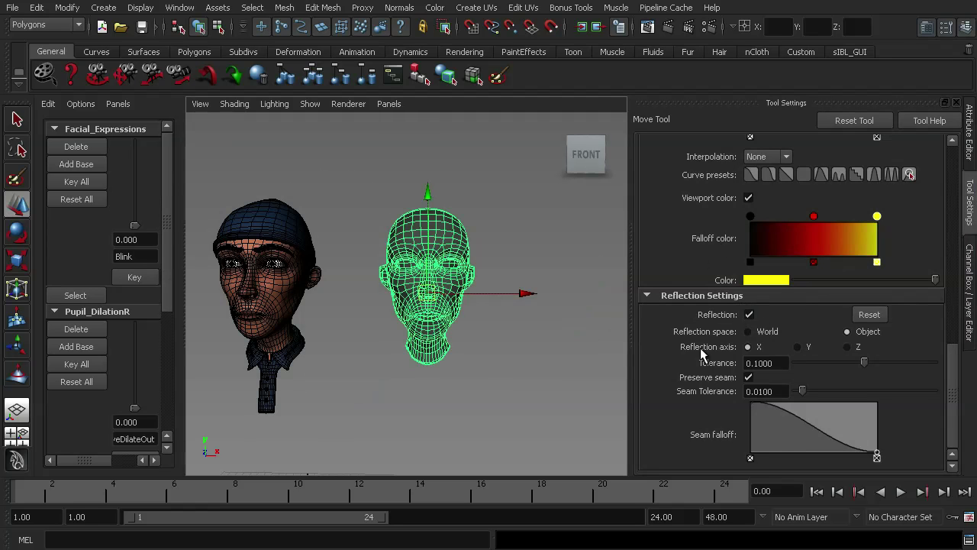
Examine how soft selection with X-axis reflection picks components on both cheeks of SmileShape.
left_click(451, 378)
right_click_drag(463, 319, 514, 319, "alt")
right_click_drag(459, 322, 491, 280, "alt")
left_click(497, 279)
left_click_drag(506, 302, 493, 293, "alt")
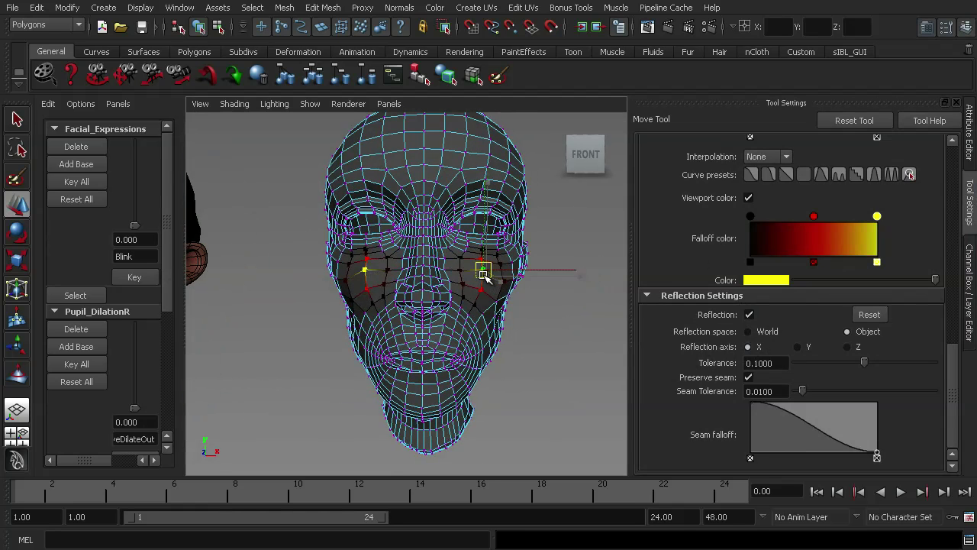
left_click(474, 304)
left_click(490, 281)
left_click(476, 301)
left_click(487, 286)
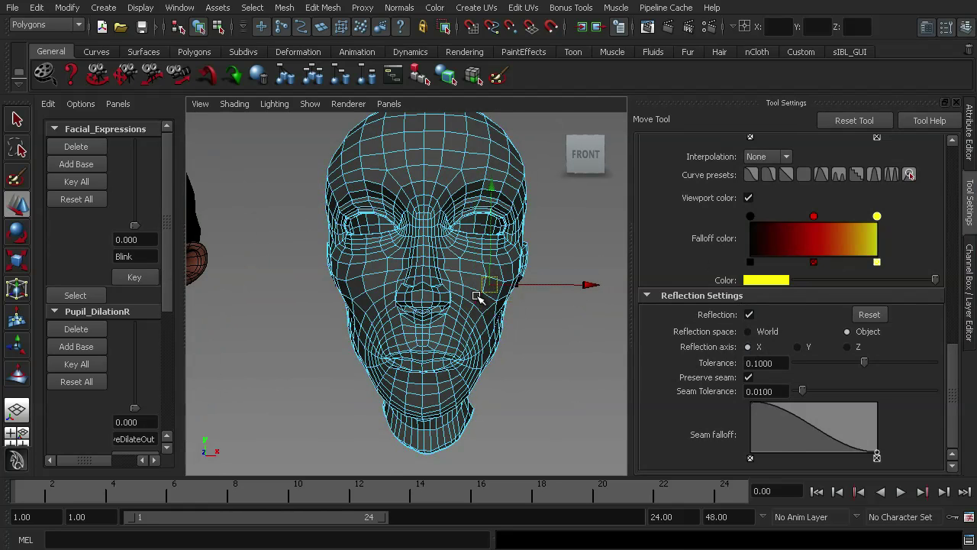
Try moving a cheek edge with soft selection and reflection active, and undo the move.
left_click(478, 298)
left_click_drag(473, 301, 470, 304)
key("ctrl+z")
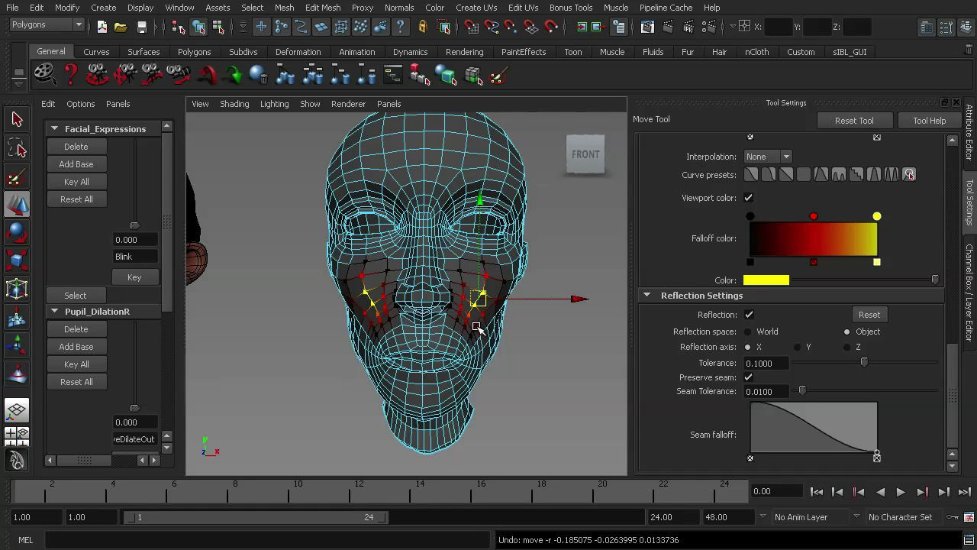
Toggle soft selection off and on for the selected cheek edge, and try out adjusting it.
key("b")
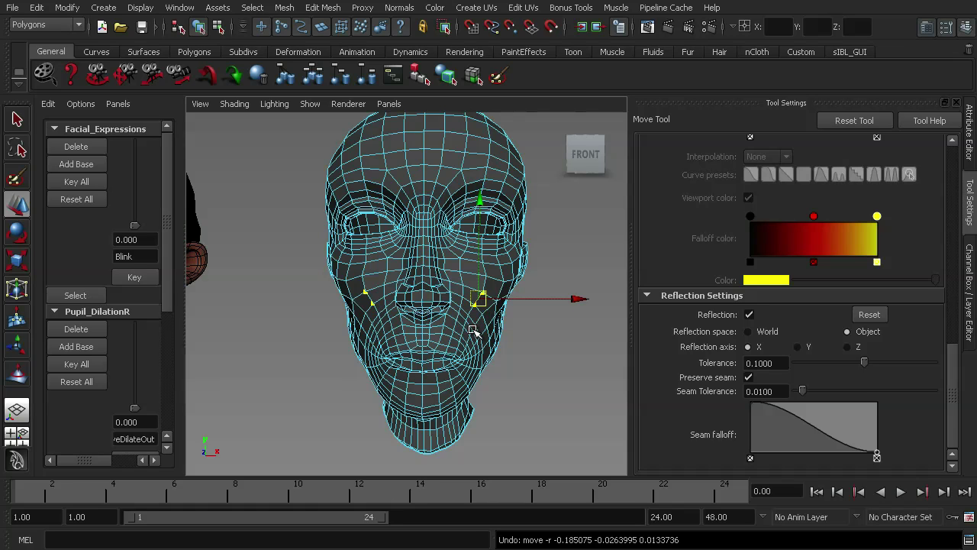
key("b")
key("b")
left_click_drag(487, 303, 478, 300)
key("b")
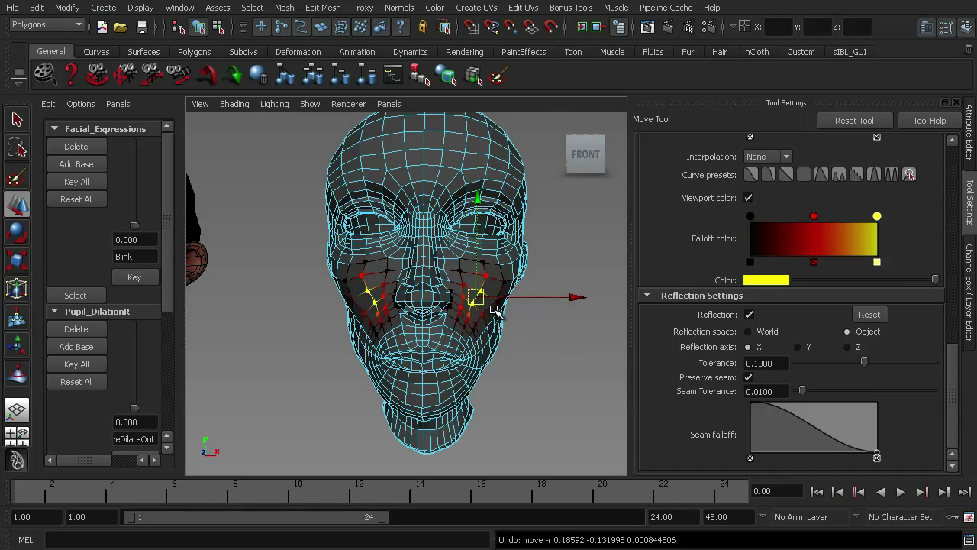
key("b")
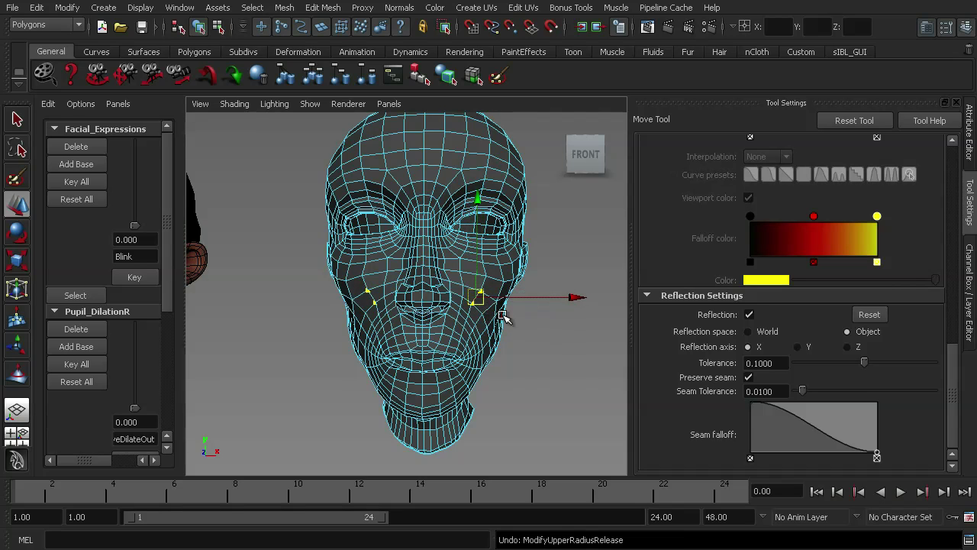
Select a single mirrored cheek vertex beside the nose and turn soft selection on for it.
left_click(488, 309)
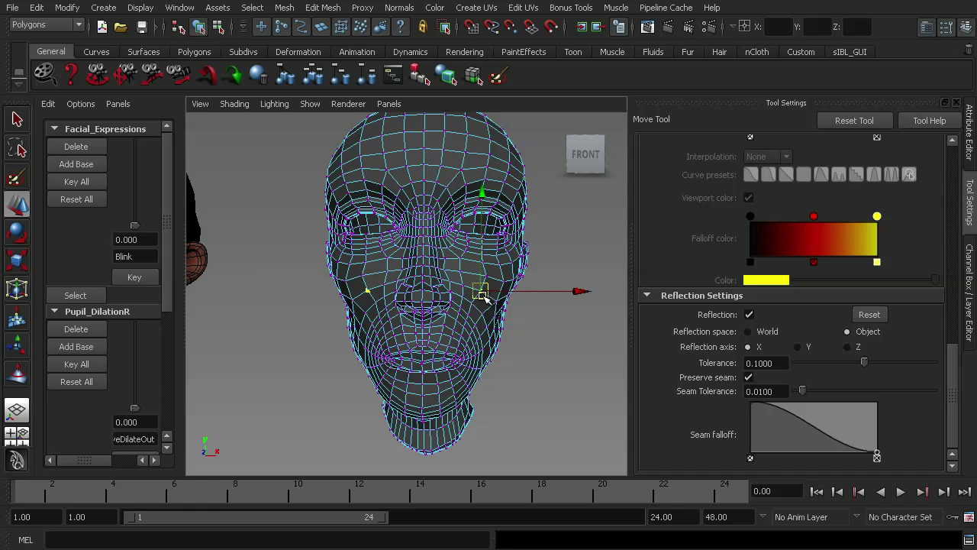
key("b")
key("b")
mouse_move(483, 294)
left_mouse_down()
mouse_move(535, 294)
mouse_move(473, 296)
mouse_move(495, 297)
mouse_move(485, 295)
left_mouse_up()
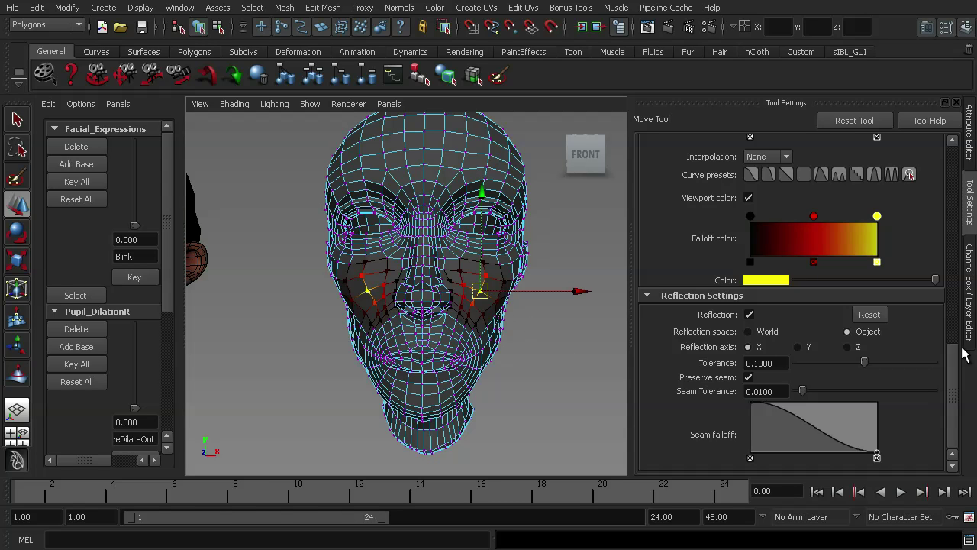
Hide the tool settings and enlarge the perspective view of SmileShape to fill the workspace.
left_click(970, 304)
left_click(971, 288)
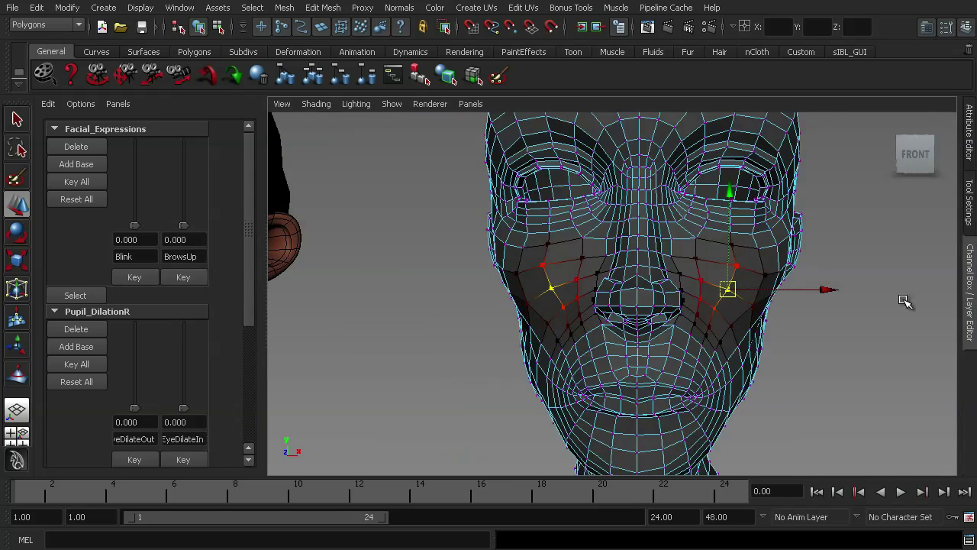
left_click(336, 194)
key("space")
Return SmileShape to object mode and compare its shape with the original head from several angles.
right_click_drag(543, 288, 428, 262, "alt")
left_click_drag(492, 276, 418, 281, "alt")
right_click_drag(418, 281, 478, 260)
left_click(479, 261)
left_click_drag(488, 263, 595, 290, "alt")
right_click_drag(596, 290, 672, 306, "alt")
middle_click_drag(649, 307, 614, 311, "alt")
right_click_drag(614, 312, 641, 308, "alt")
middle_click_drag(576, 308, 545, 318, "alt")
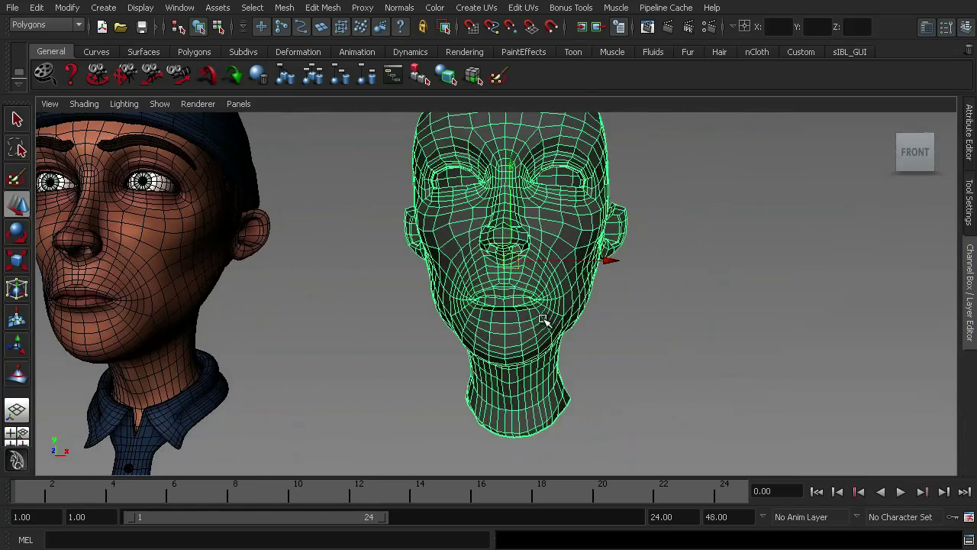
left_click_drag(615, 321, 623, 320, "alt")
right_click_drag(553, 319, 568, 319, "alt")
Select SmileShape's mouth vertices in the front view with mirrored soft selection and check the affected area in profile.
key("space")
left_click_drag(564, 316, 560, 329)
right_click_drag(519, 290, 404, 279, "alt")
right_click_drag(486, 246, 488, 279, "alt")
key("f")
right_click_drag(489, 280, 440, 279)
left_click_drag(440, 280, 470, 336)
key("space")
left_click_drag(534, 360, 371, 360, "alt")
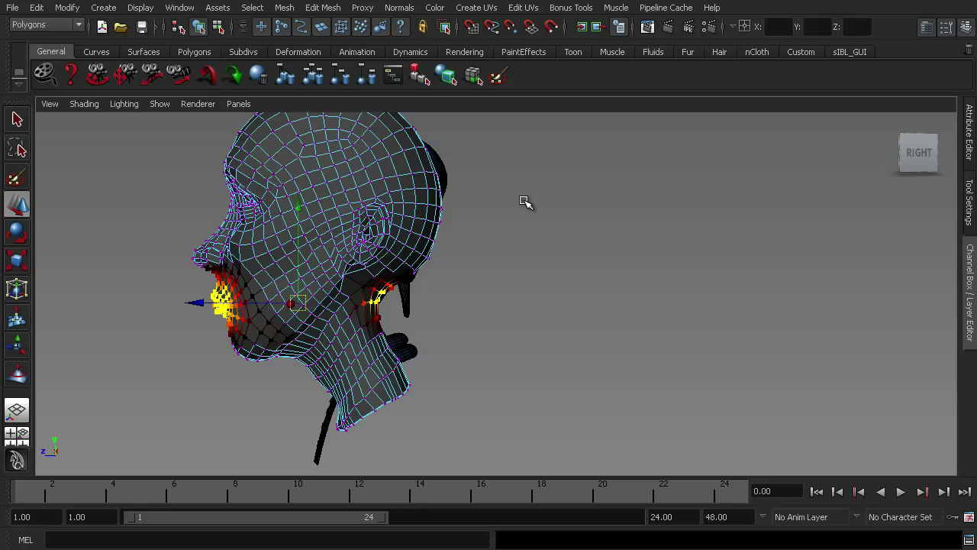
Raise the soft-selected mouth vertices and pull the corners outward along X in the front view.
left_click_drag(328, 393, 619, 371, "alt")
key("space")
left_click_drag(630, 328, 638, 353)
left_click_drag(489, 228, 489, 200)
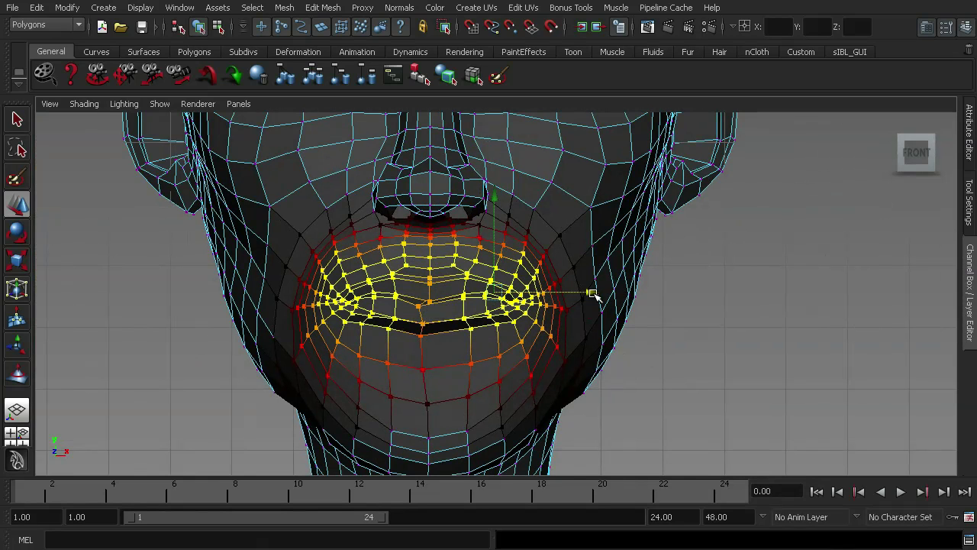
left_click_drag(594, 293, 605, 294)
left_click(659, 313)
Check the widened mouth in the perspective view and bring back its vertex selection.
key("space")
left_click_drag(513, 334, 510, 311)
left_click_drag(502, 342, 461, 337, "alt")
key("ctrl+z")
key("f")
left_click_drag(538, 325, 513, 309, "alt")
middle_click_drag(513, 309, 505, 336, "alt")
Push the selected mouth vertices back toward the face along Z, working in the side view.
left_click_drag(467, 338, 390, 332)
key("space")
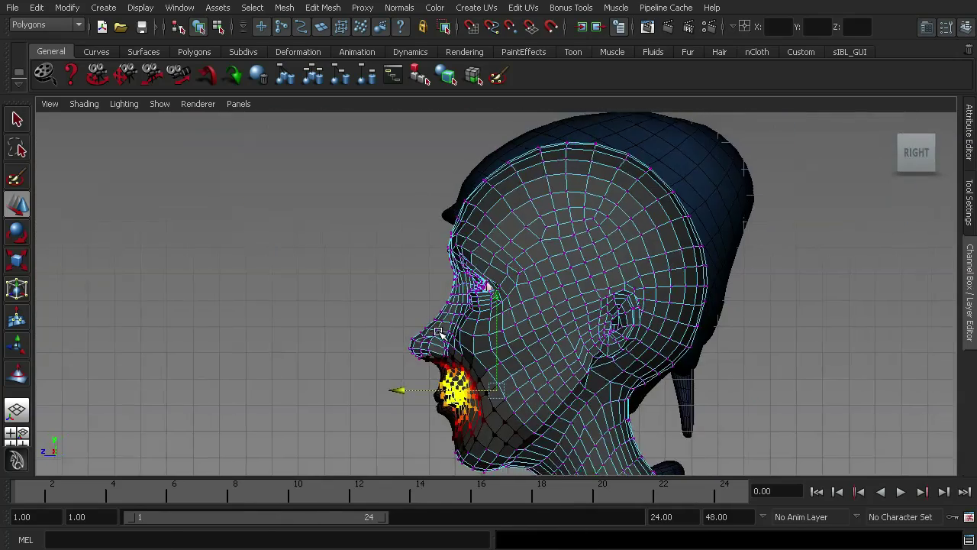
middle_click_drag(438, 332, 411, 273, "alt")
right_click_drag(411, 273, 464, 301, "alt")
middle_click_drag(465, 301, 486, 216, "alt")
right_click_drag(487, 215, 484, 267, "alt")
middle_click_drag(484, 266, 487, 320, "alt")
right_click_drag(487, 320, 592, 294, "alt")
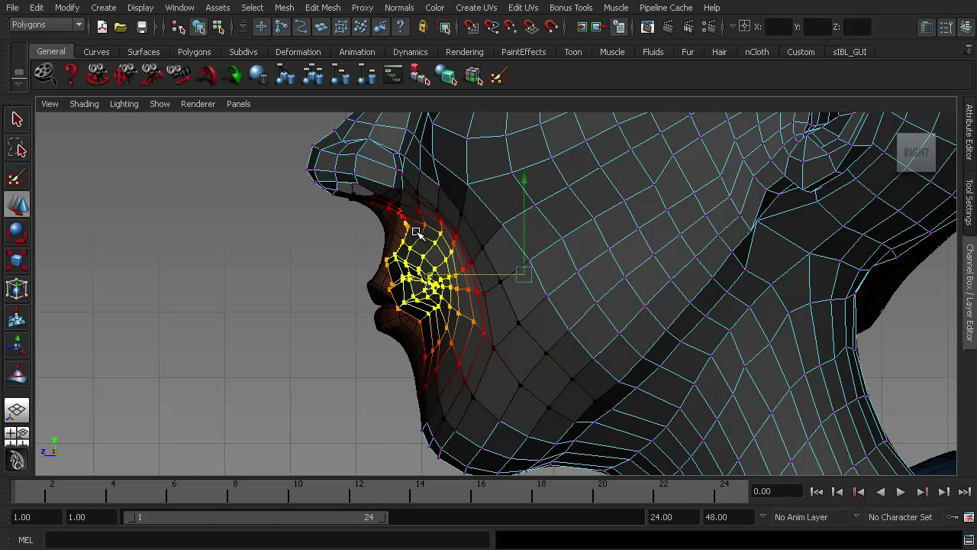
Select the nose vertices in profile with a soft selection falloff radius of 0.72, rotate them slightly and move them back.
middle_click_drag(393, 273, 392, 335, "alt")
left_click_drag(296, 170, 393, 280)
middle_click_drag(397, 221, 365, 217)
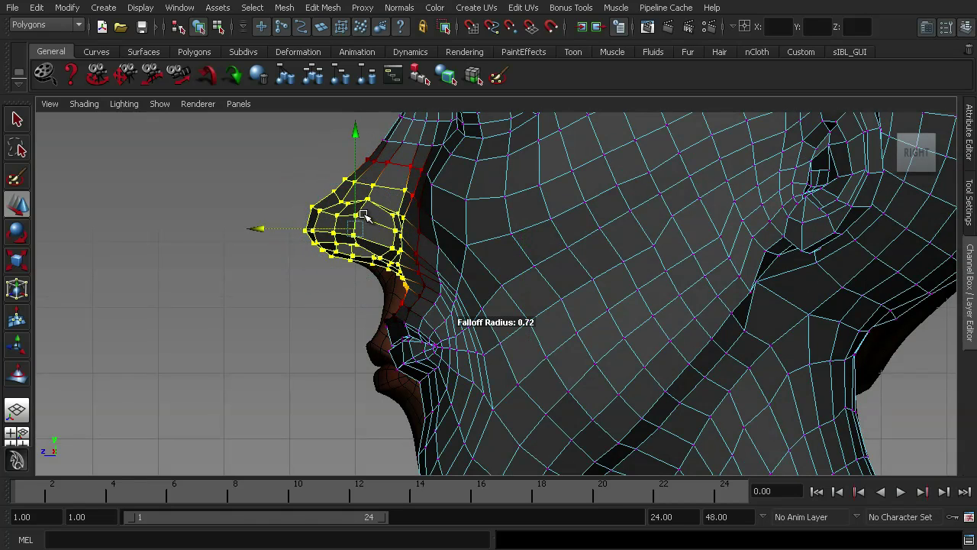
key("e")
mouse_move(391, 365)
left_mouse_down()
mouse_move(393, 355)
mouse_move(394, 365)
left_mouse_up()
key("w")
left_click_drag(357, 233, 362, 237)
Reselect the front of the nose and its tip in turn, rotating each slightly downward in profile.
left_click_drag(300, 172, 381, 272)
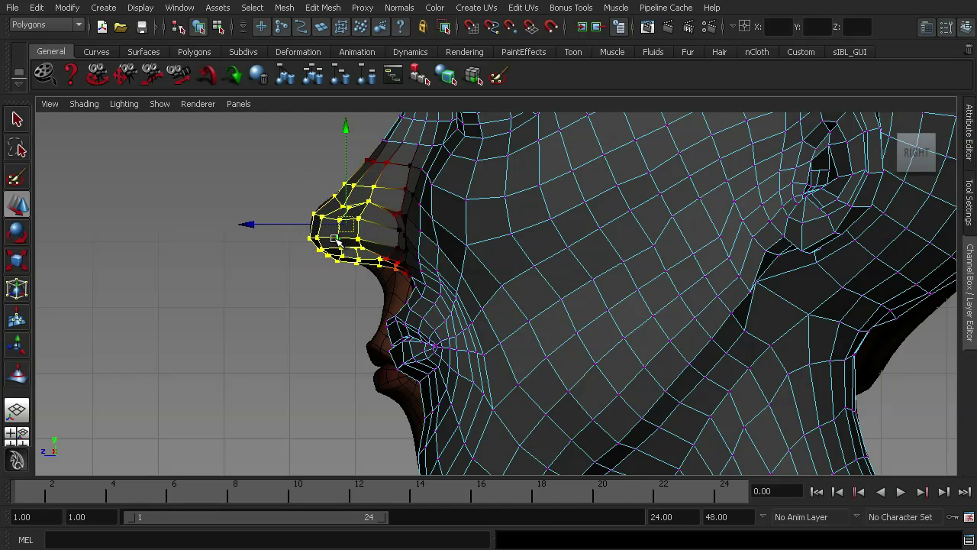
key("r")
key("e")
left_click_drag(303, 357, 318, 354)
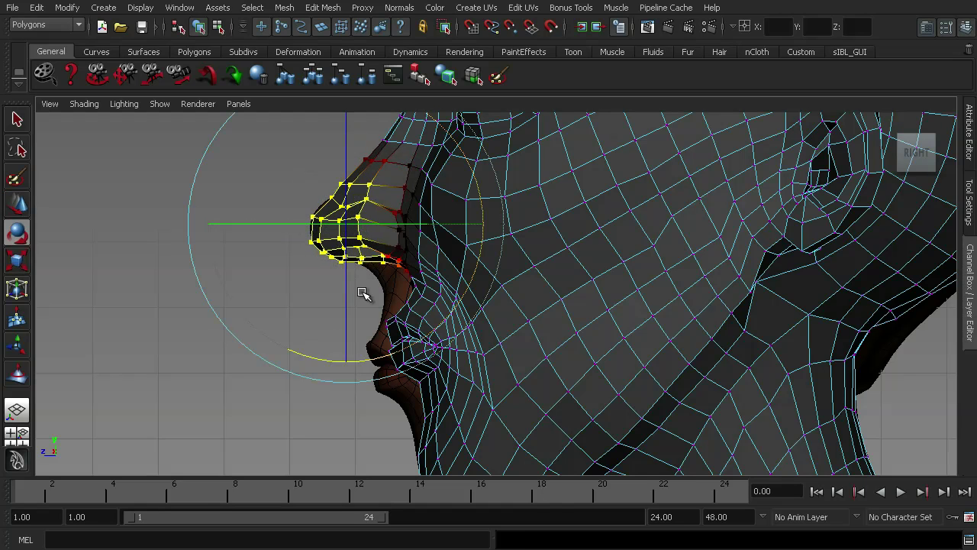
key("w")
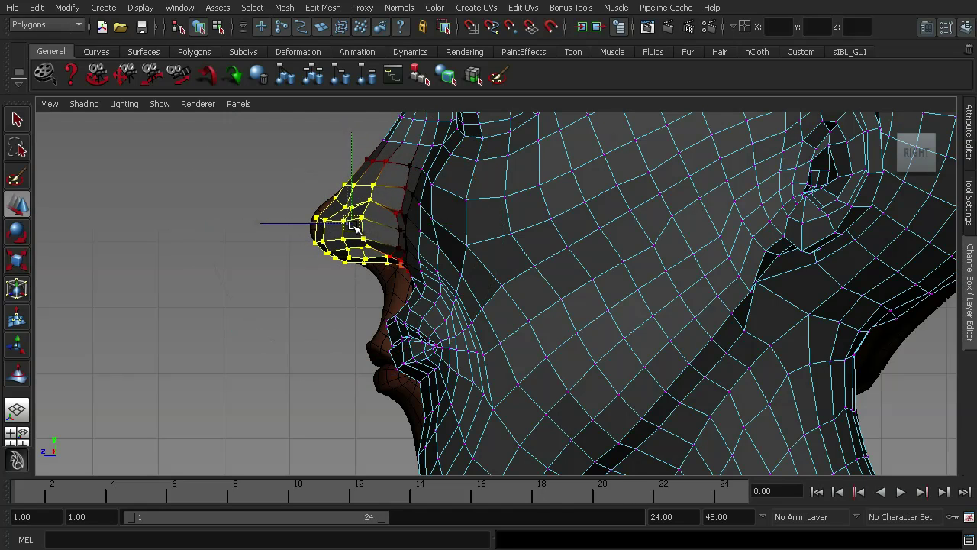
left_click_drag(347, 269, 350, 268)
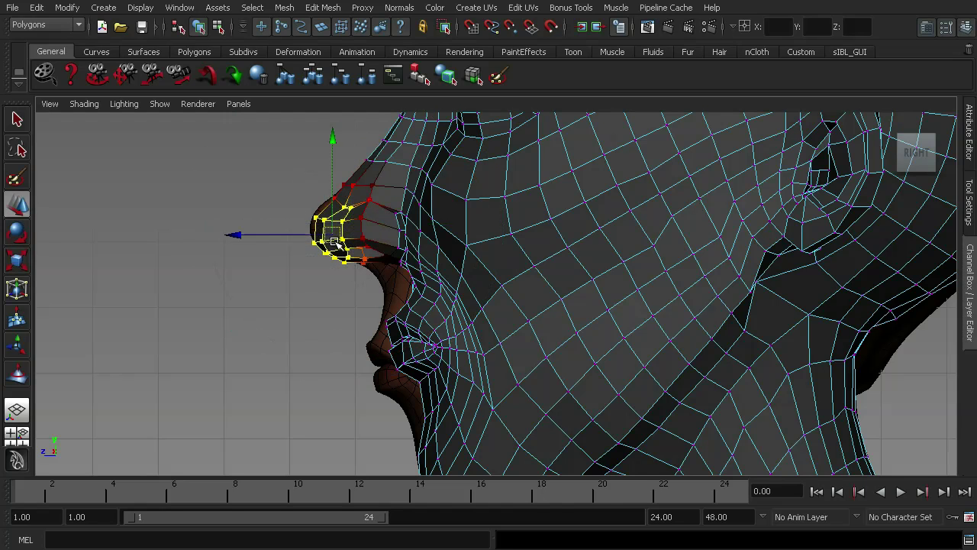
key("e")
left_click_drag(293, 368, 302, 366)
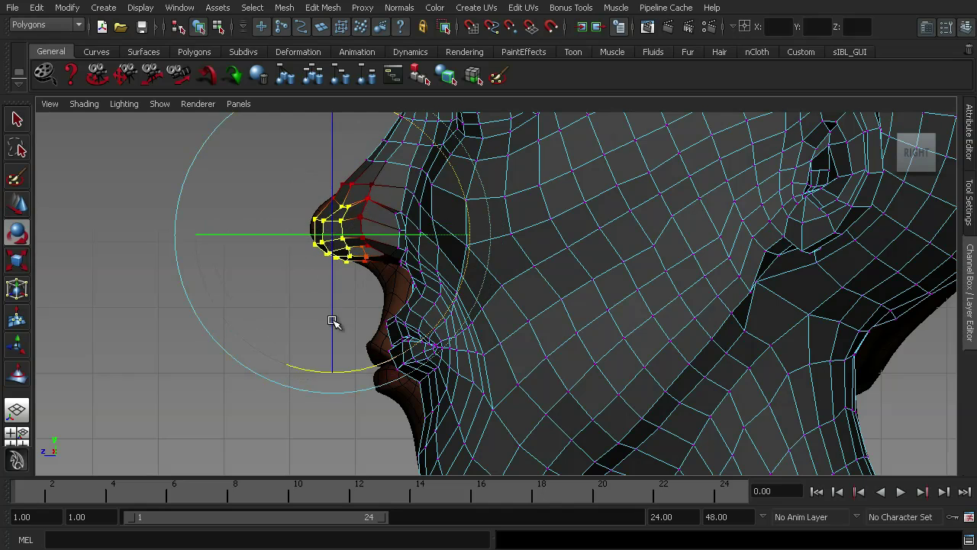
Try adjusting a single vertex on the nose bridge and undo the last changes.
key("w")
left_click(350, 184)
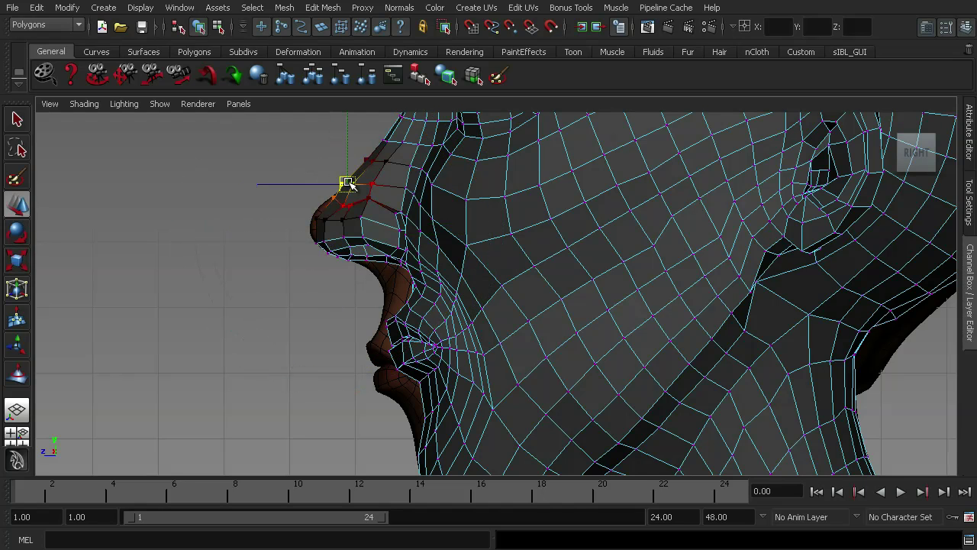
key("ctrl+z")
key("ctrl+z")
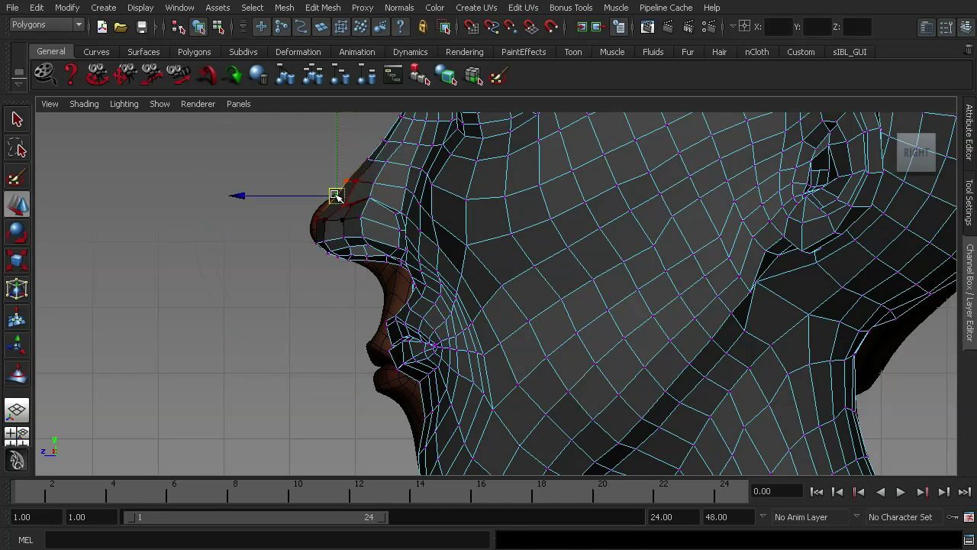
Select the whole front of the nose again, rotate it slightly downward, move it back toward the face and deselect it.
left_click_drag(310, 180, 381, 265)
key("e")
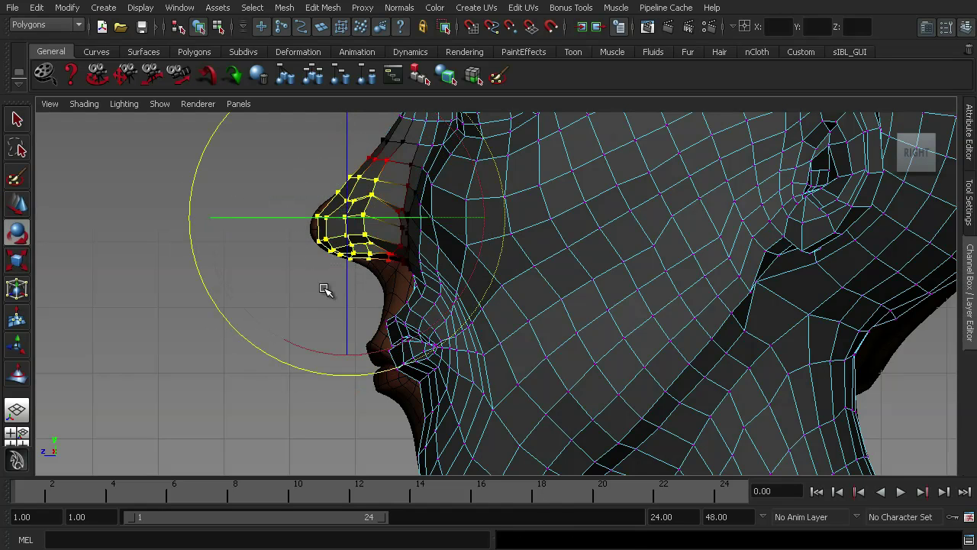
left_click_drag(296, 348, 310, 346)
key("w")
left_click_drag(348, 215, 354, 217)
left_click(355, 301)
left_click(338, 220)
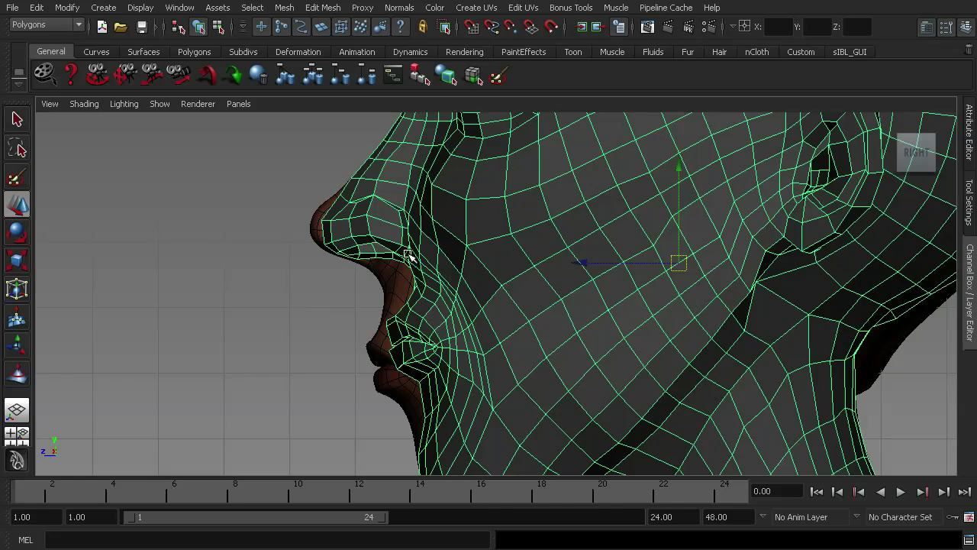
Select the chin vertices and those below the lower lip in profile, and refine the contour between lip and chin.
middle_click_drag(370, 323, 325, 257, "alt")
right_click_drag(325, 257, 294, 281, "alt")
middle_click_drag(344, 249, 321, 230, "alt")
right_click_drag(321, 231, 331, 229, "alt")
middle_click_drag(357, 290, 341, 245, "alt")
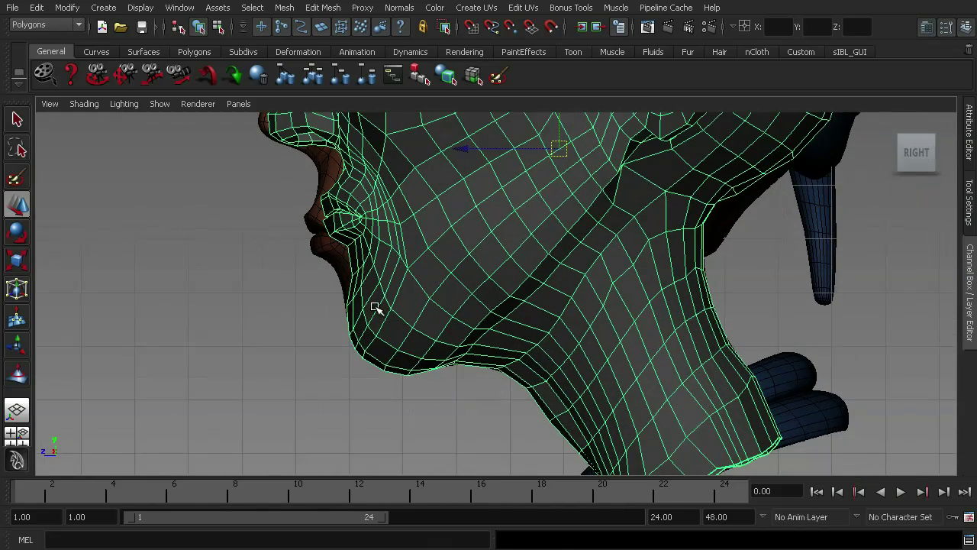
middle_click_drag(381, 357, 362, 347, "alt")
right_click_drag(362, 346, 319, 375, "alt")
left_click_drag(337, 390, 368, 321)
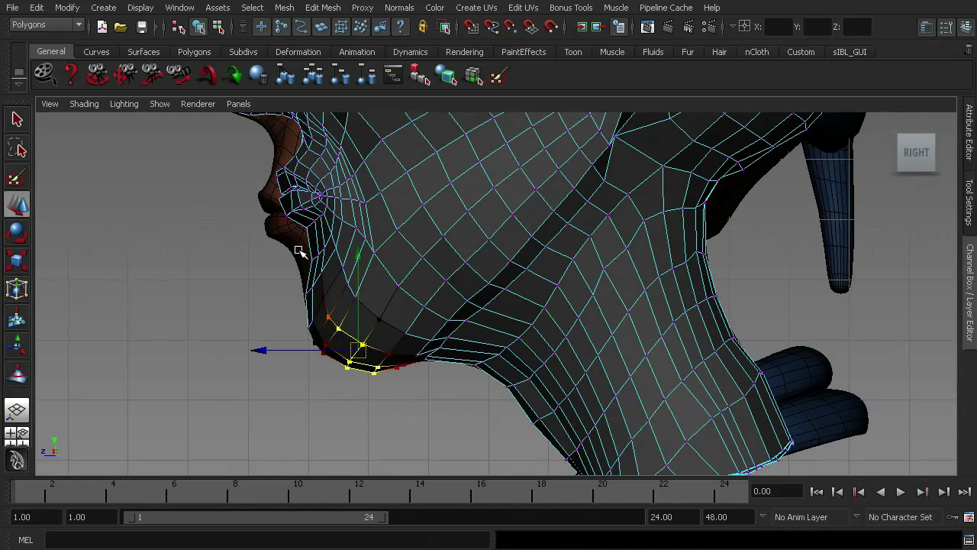
left_click_drag(331, 265, 315, 246)
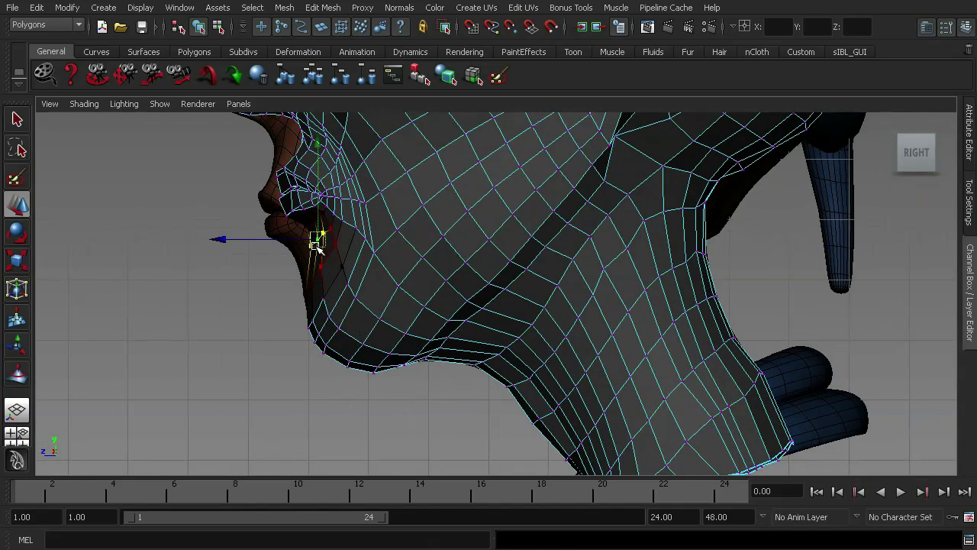
left_click_drag(324, 297, 319, 275)
mouse_move(298, 308)
left_mouse_down()
mouse_move(327, 342)
mouse_move(315, 314)
left_mouse_up()
Enter vertex mode and raise the upper cheek vertices just below the eye in the side view.
scroll(317, 317, "down", 3)
middle_click_drag(374, 182, 374, 272, "alt")
right_click_drag(375, 267, 361, 213)
left_click(373, 208)
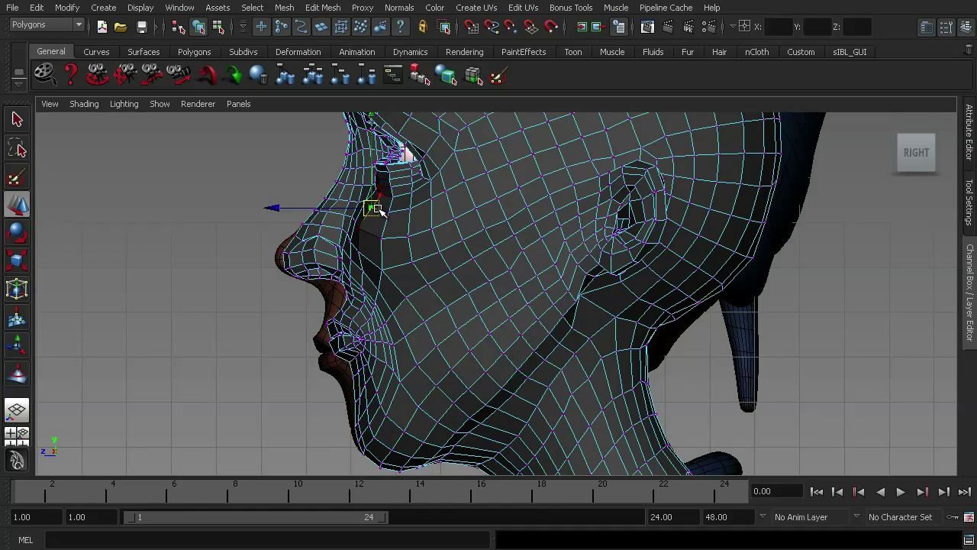
left_click_drag(374, 210, 413, 199)
left_click(409, 208)
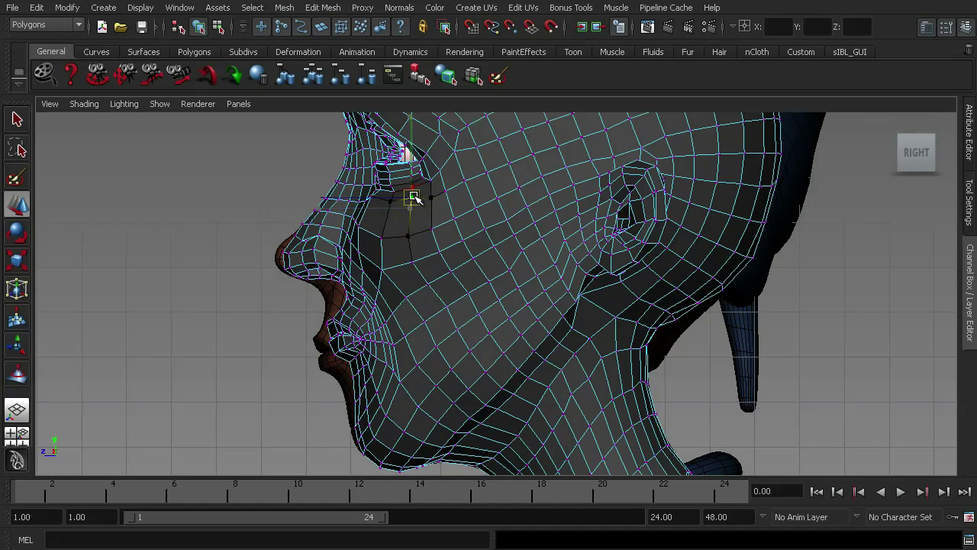
Raise the next rows of cheek vertices one by one, from beside the nose back across the cheek.
left_click(356, 221)
left_click_drag(356, 223, 438, 212)
left_click(385, 237)
left_click(409, 235)
left_click(433, 228)
left_click(384, 272)
left_click_drag(384, 271, 458, 230)
left_click(413, 258)
left_click(443, 245)
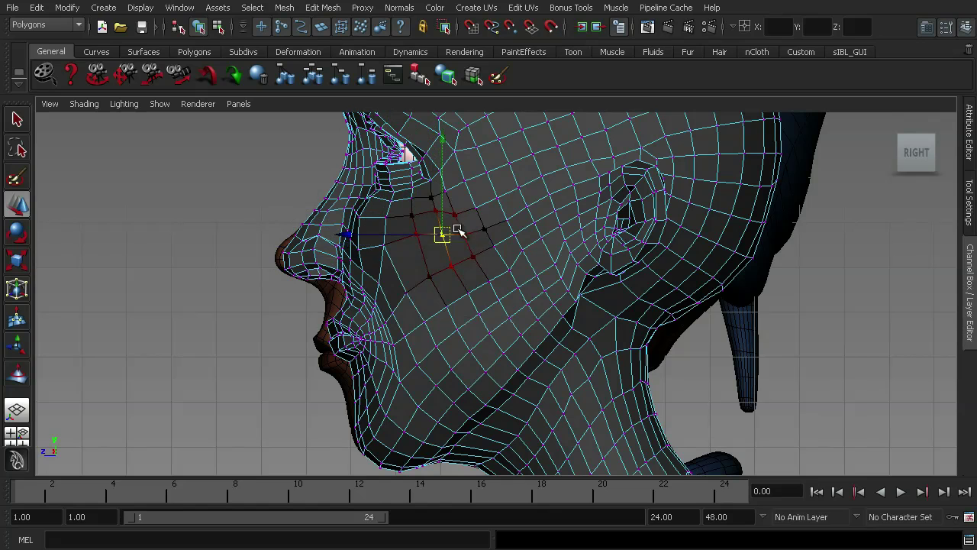
Even out individual vertices beside the nose and across the middle of the cheek with soft selection.
left_click(361, 252)
left_click_drag(362, 251, 356, 241)
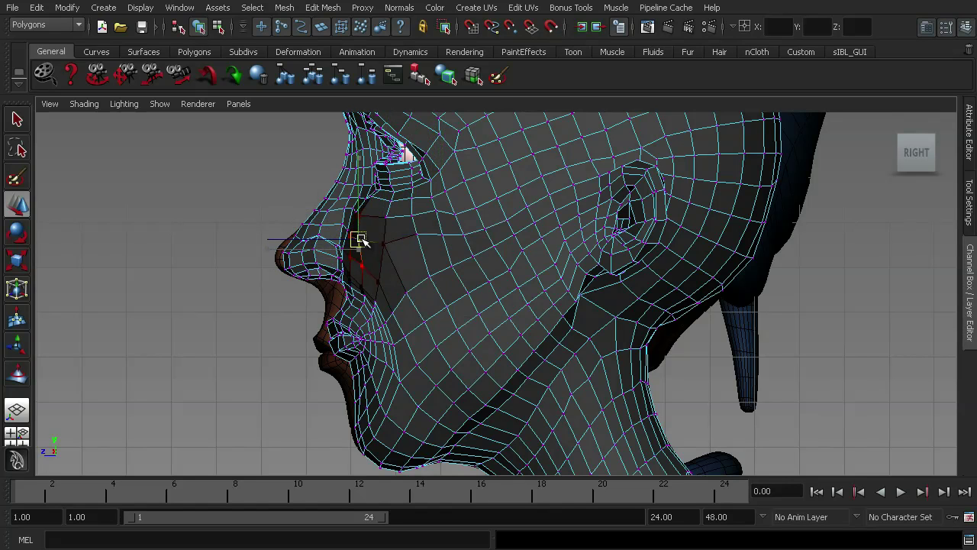
left_click(419, 235)
left_click_drag(416, 235, 415, 242)
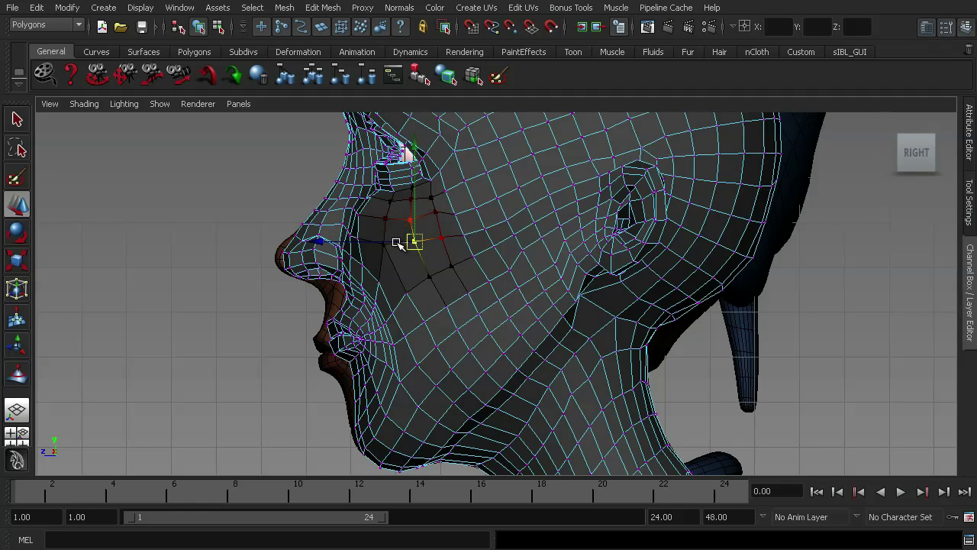
left_click(434, 211)
left_click_drag(434, 212, 413, 246)
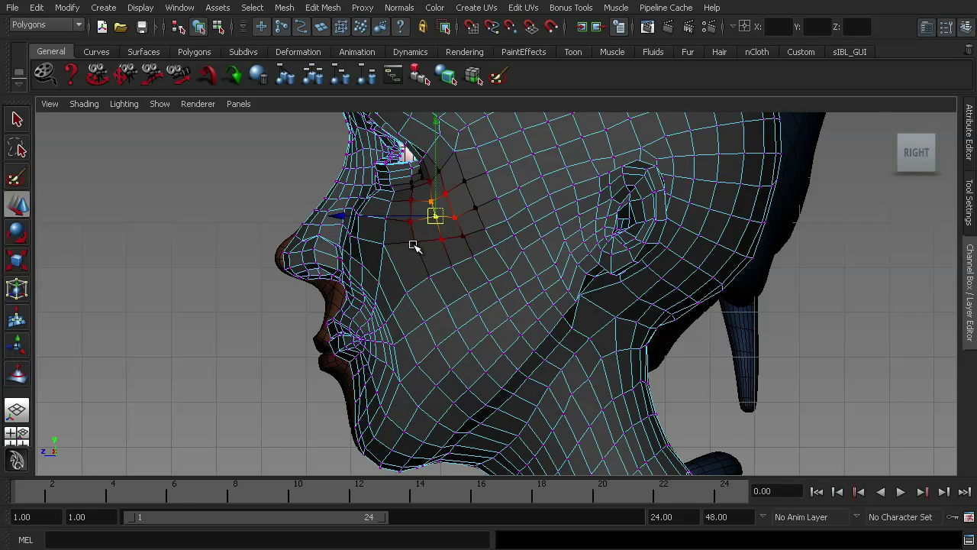
left_click(407, 295)
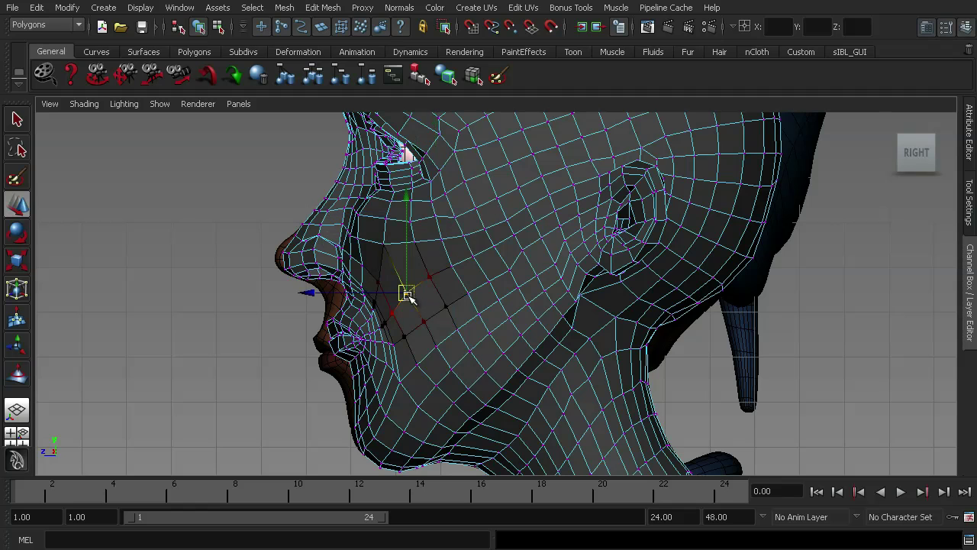
left_click(434, 216)
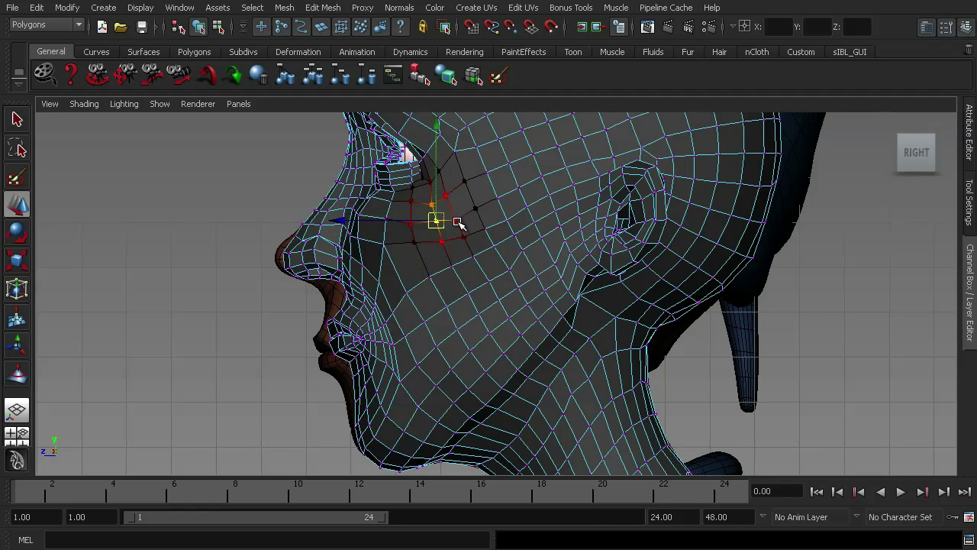
left_click(456, 219)
Examine the sculpted smile and raised cheeks in the perspective view, next to the original head and from the front.
right_click_drag(464, 269, 442, 275, "alt")
key("space")
left_click_drag(388, 298, 389, 284)
left_click_drag(391, 290, 568, 275, "alt")
right_click_drag(567, 275, 485, 294, "alt")
left_click_drag(484, 293, 654, 304, "alt")
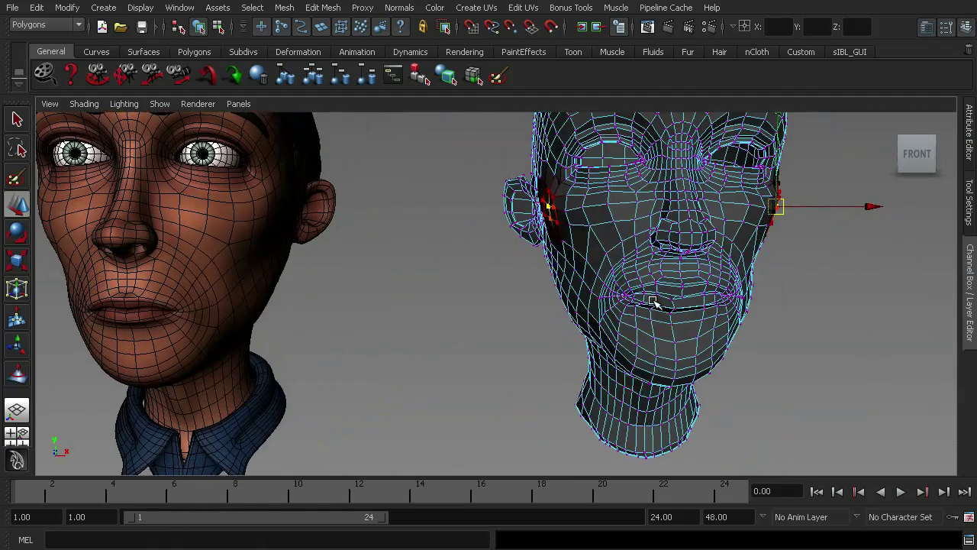
left_click_drag(676, 262, 648, 275, "alt")
scroll(656, 269, "up", 4)
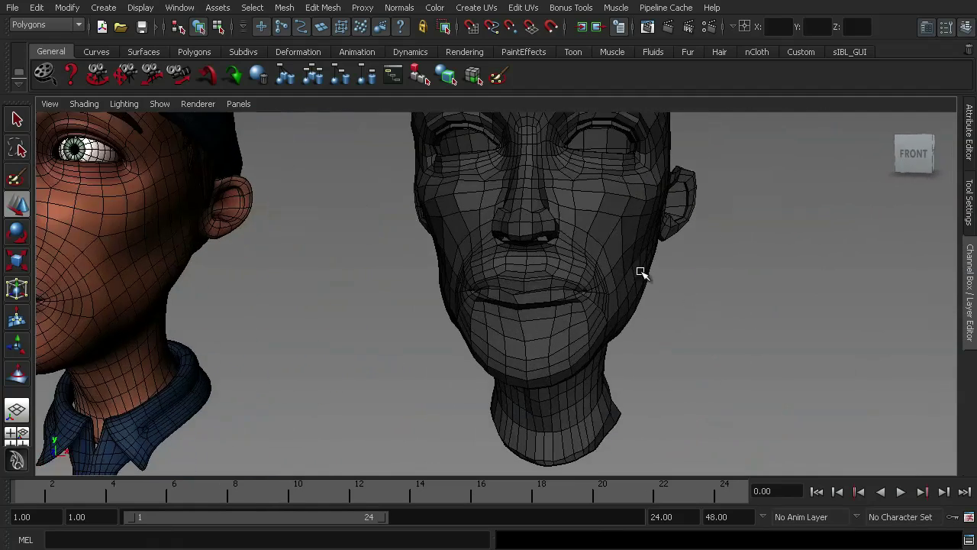
scroll(596, 260, "up", 2)
Shift the upper lip's off-center middle vertex along X toward the face's center line, without soft selection.
left_click(541, 276)
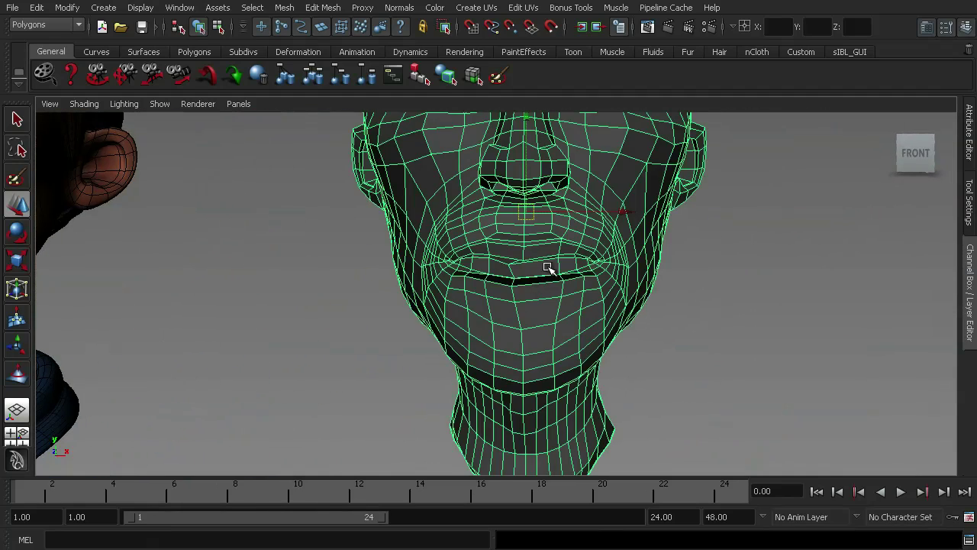
right_click_drag(555, 266, 585, 303)
left_click(508, 265)
left_click_drag(544, 256, 561, 256)
key("space")
left_click_drag(515, 287, 496, 362)
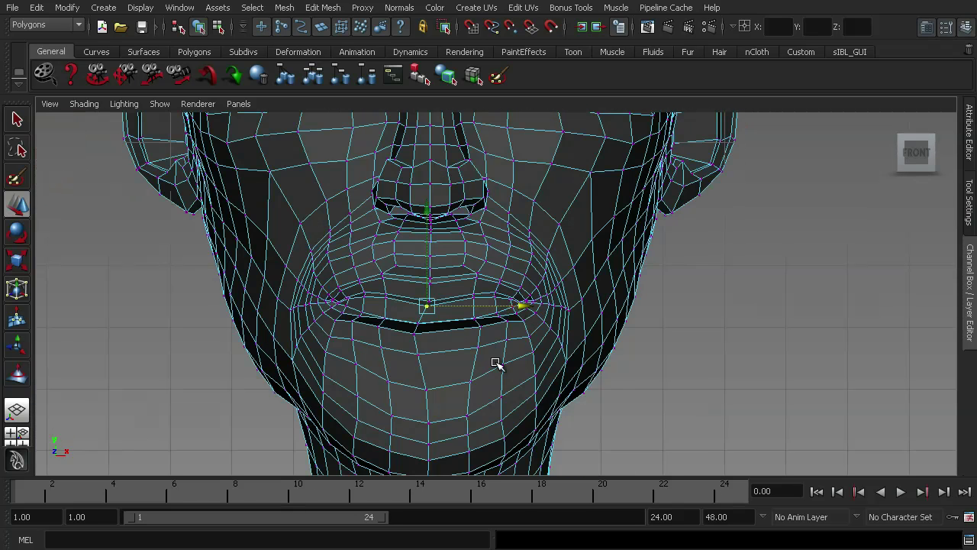
Shift the middle vertices along the mouth opening sideways onto the face's center line in the front view.
left_click(423, 324)
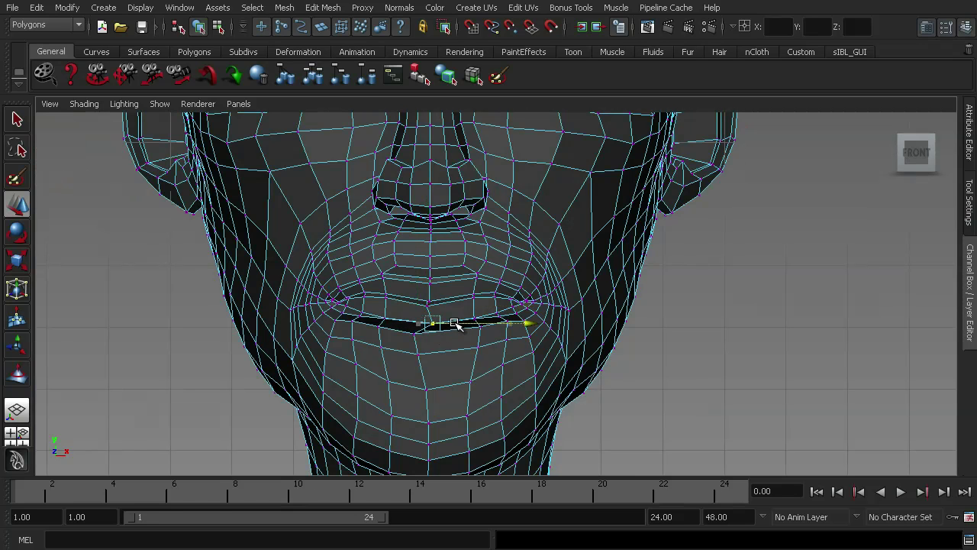
left_click(411, 333)
key("ctrl+z")
left_click_drag(454, 333, 458, 335)
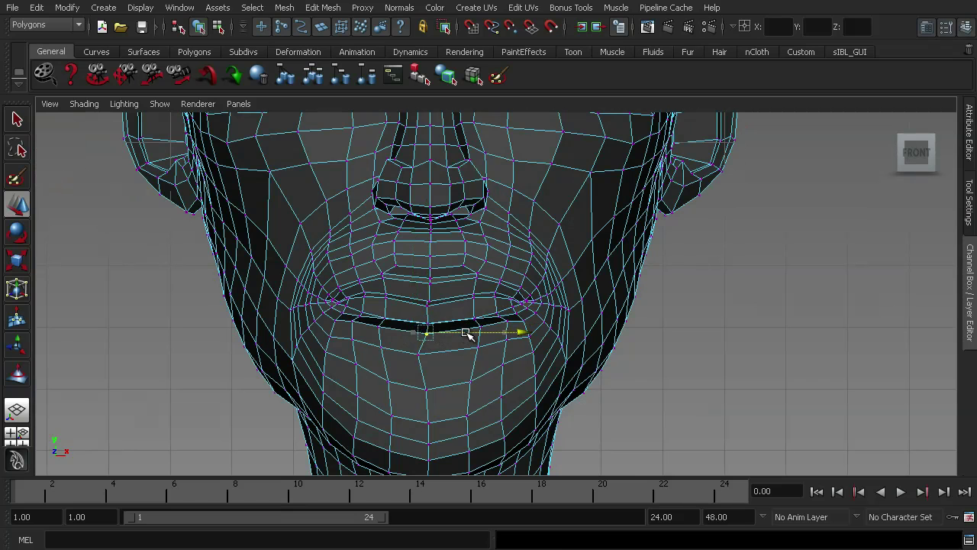
Align the middle vertices between the lower lip and chin with the face's center line.
left_click(419, 356)
left_click_drag(453, 355, 448, 388)
middle_click_drag(430, 338, 430, 348, "alt")
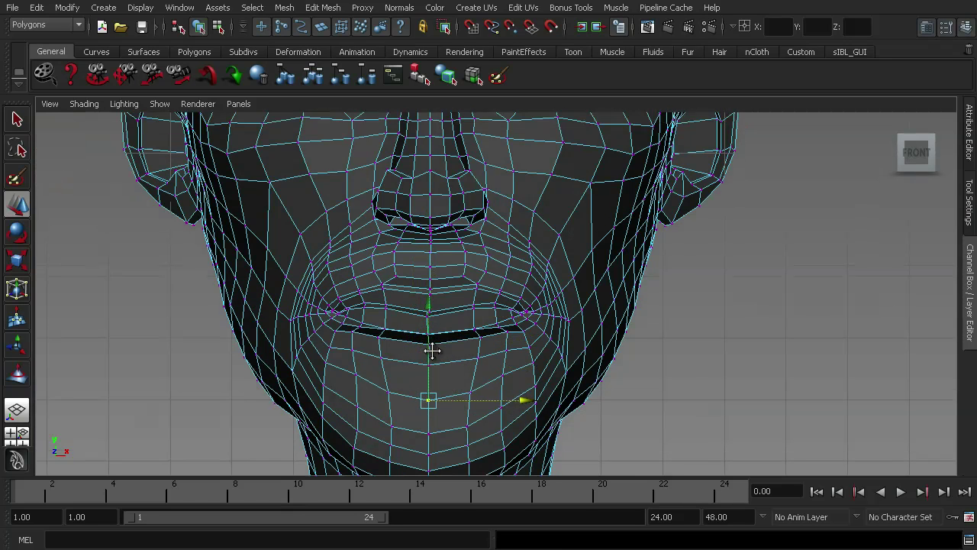
scroll(478, 328, "up", 1)
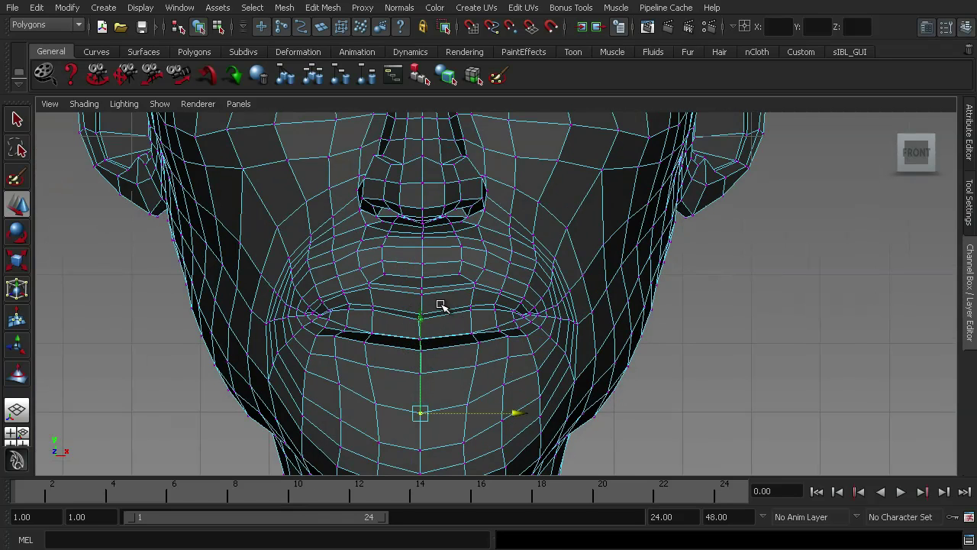
Select the vertices at both mouth corners with reflected soft selection and reduce the falloff radius.
scroll(421, 297, "down", 1)
left_click(463, 311)
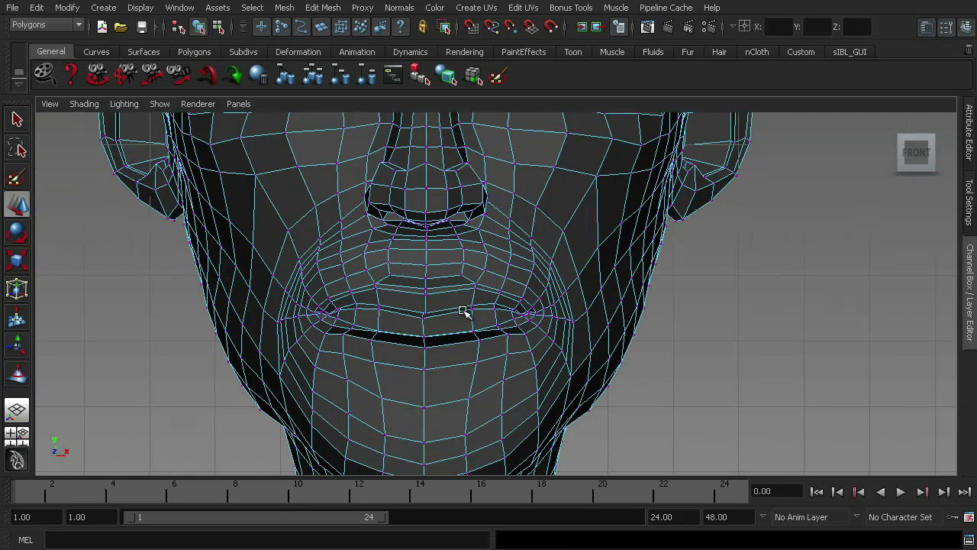
left_click(495, 291)
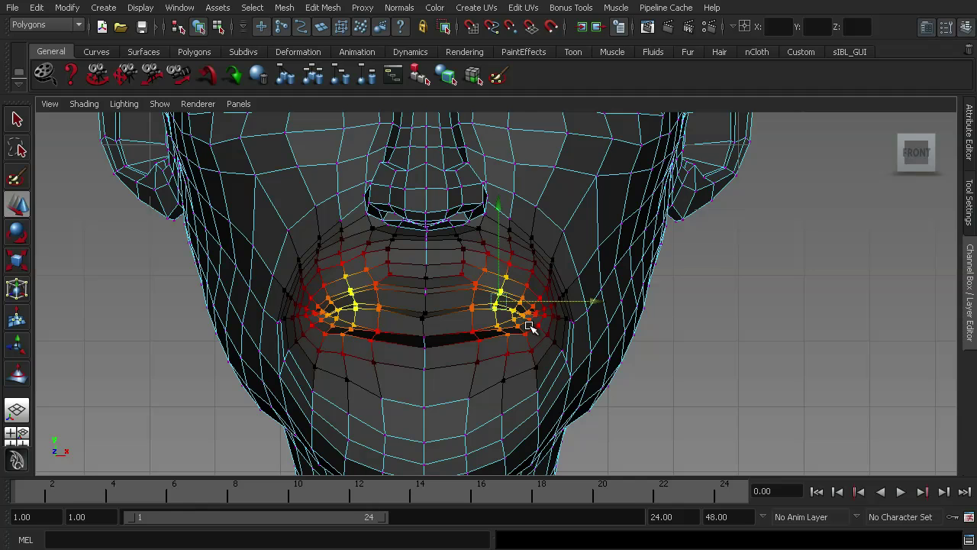
left_click(528, 316)
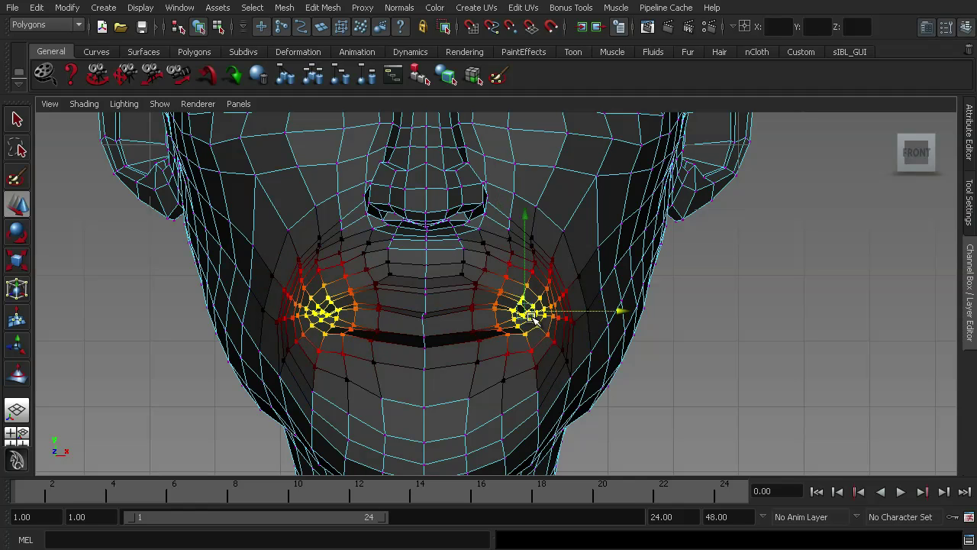
key("b")
left_click_drag(533, 308, 355, 301)
Rotate both mouth corners and squash them vertically with the soft selection in the perspective view.
left_click_drag(418, 195, 469, 203)
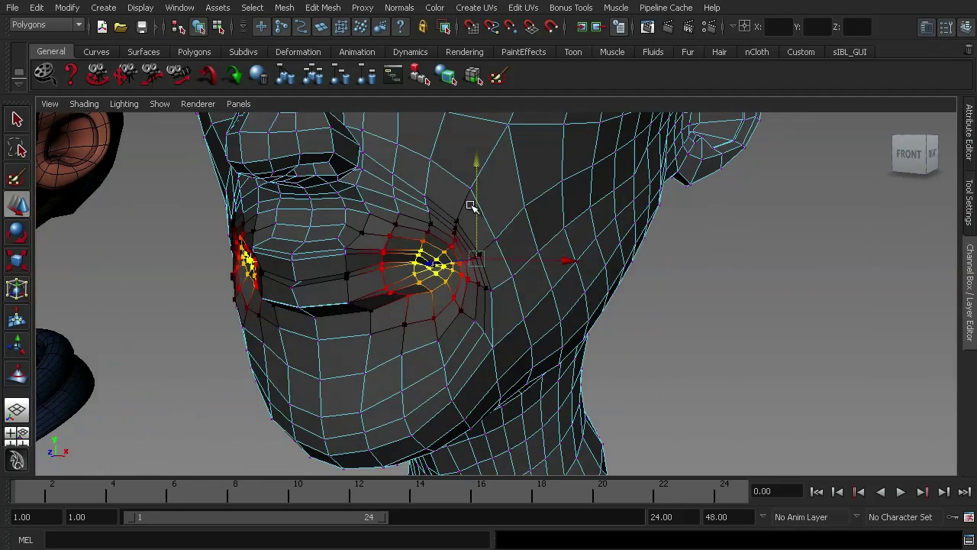
key("e")
left_click_drag(599, 165, 558, 125)
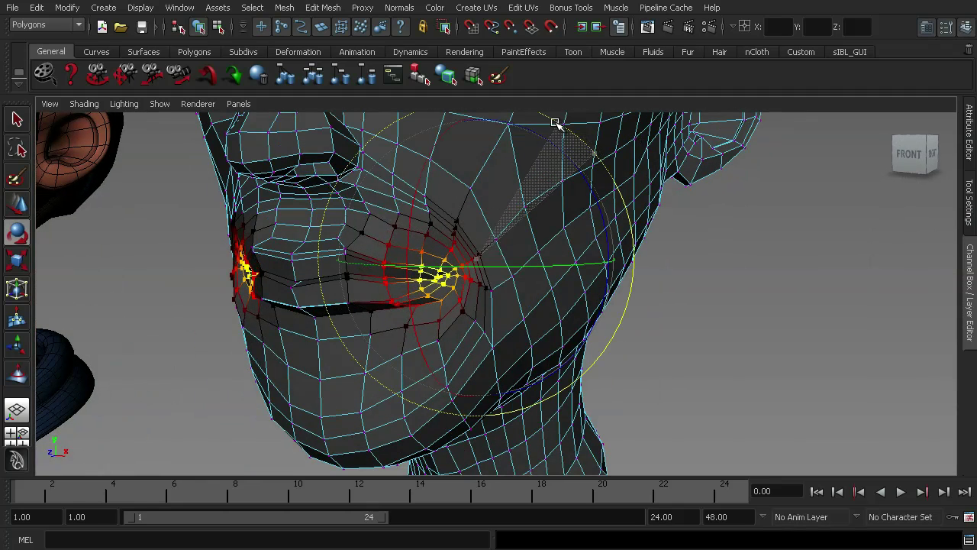
key("r")
left_click_drag(480, 162, 469, 198)
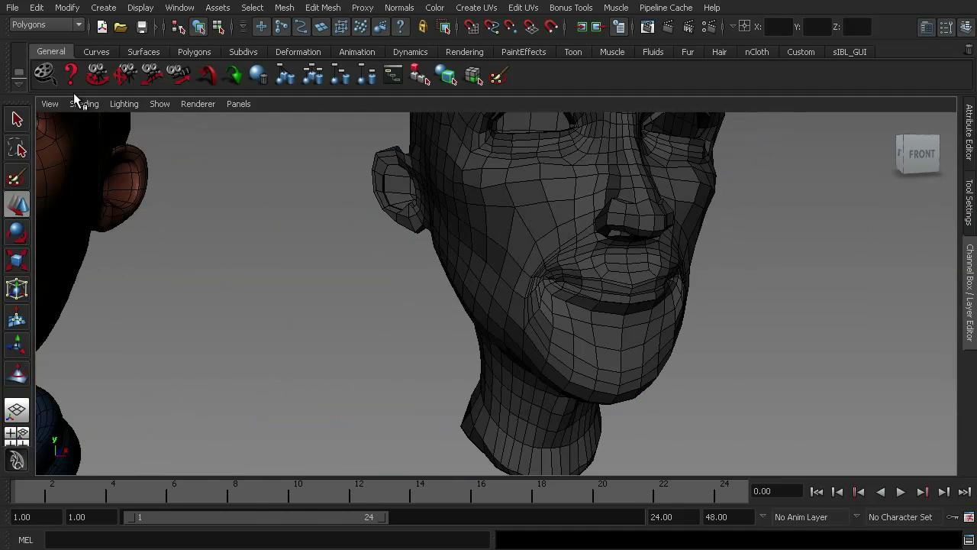
Turn off Wireframe on Shaded and show the smiling head with smooth mesh preview.
left_click(84, 104)
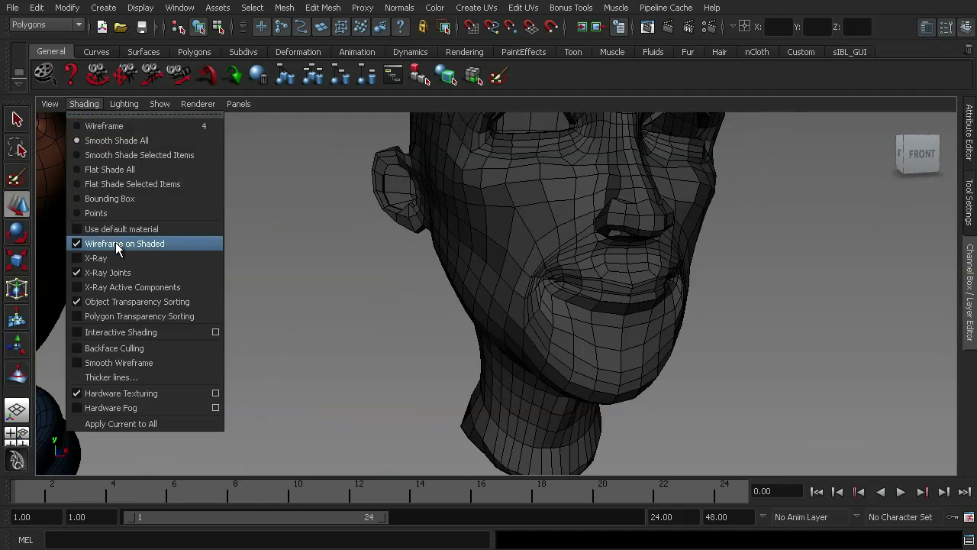
left_click(117, 243)
left_click_drag(117, 243, 439, 308, "alt")
left_click(479, 278)
key("3")
left_click(733, 286)
Check the smoothed smile from several angles and return the head to its unsmoothed display.
left_click_drag(683, 306, 588, 275, "alt")
left_click(589, 275)
left_click_drag(577, 314, 724, 299, "alt")
key("1")
right_click_drag(572, 268, 602, 240, "alt")
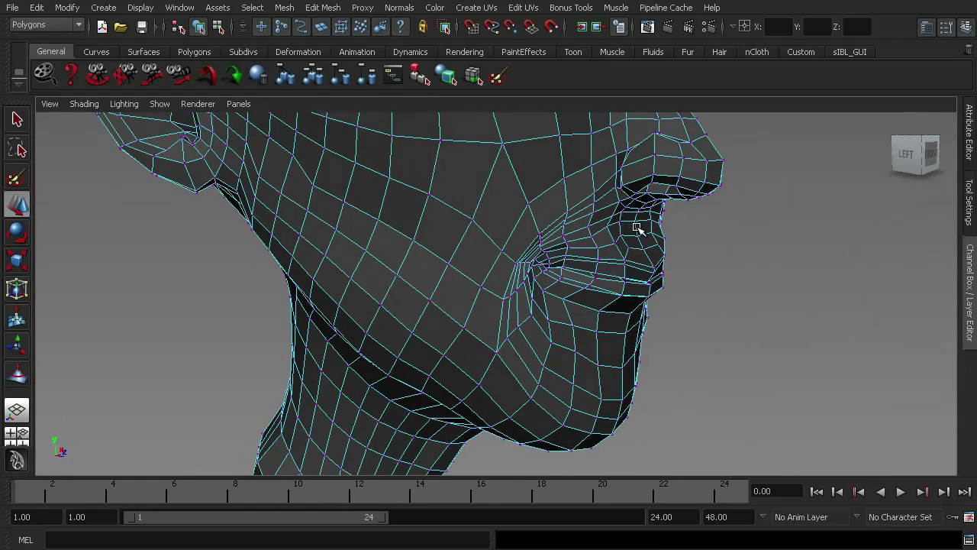
Shift the mirrored side vertices between the upper lip and nose toward the face's center line with soft selection.
left_click_drag(648, 259, 556, 290, "alt")
left_click(669, 221)
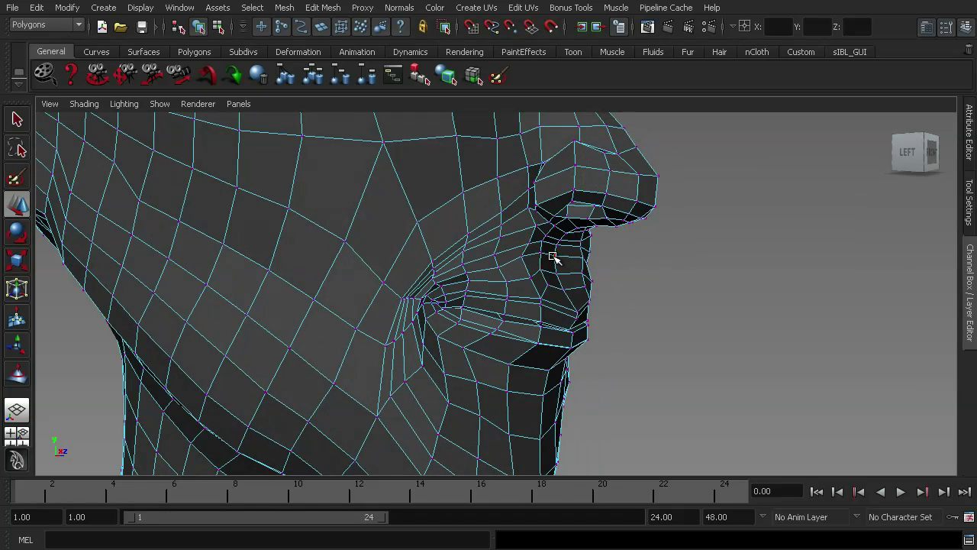
left_click_drag(570, 278, 463, 298)
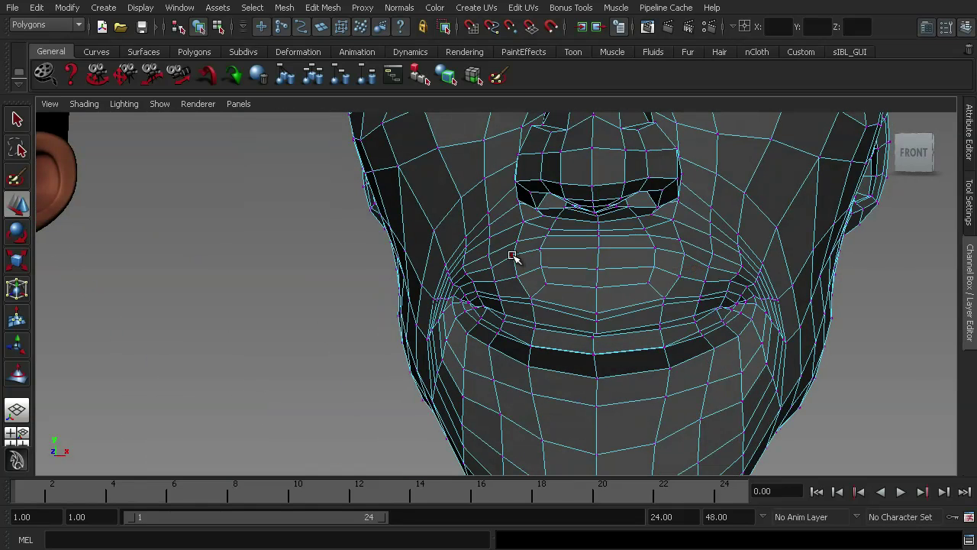
left_click_drag(535, 258, 571, 265)
left_click(526, 277)
left_click(547, 267)
left_click(534, 303)
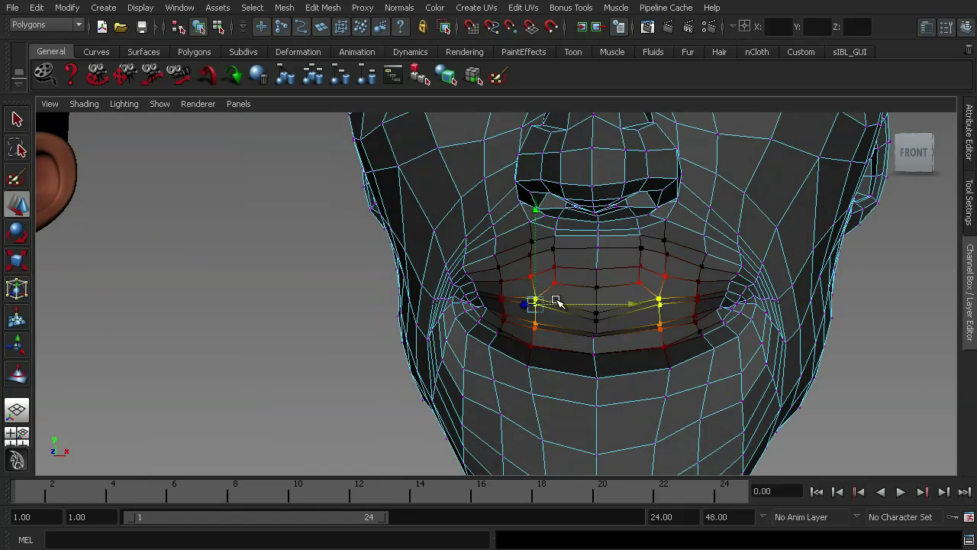
left_click(535, 258)
left_click(537, 241)
left_click_drag(563, 242, 565, 242)
Pull the vertices of the upper lip and the area below the nose forward in the side view.
left_click_drag(600, 296, 454, 290, "alt")
left_click(463, 290)
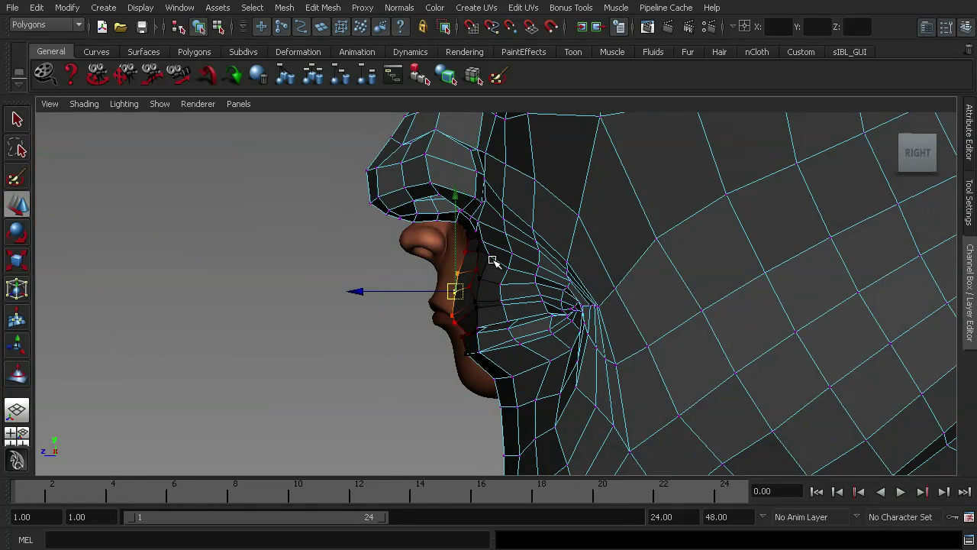
left_click(491, 257)
left_click_drag(490, 257, 478, 259)
right_click_drag(505, 272, 494, 272, "alt")
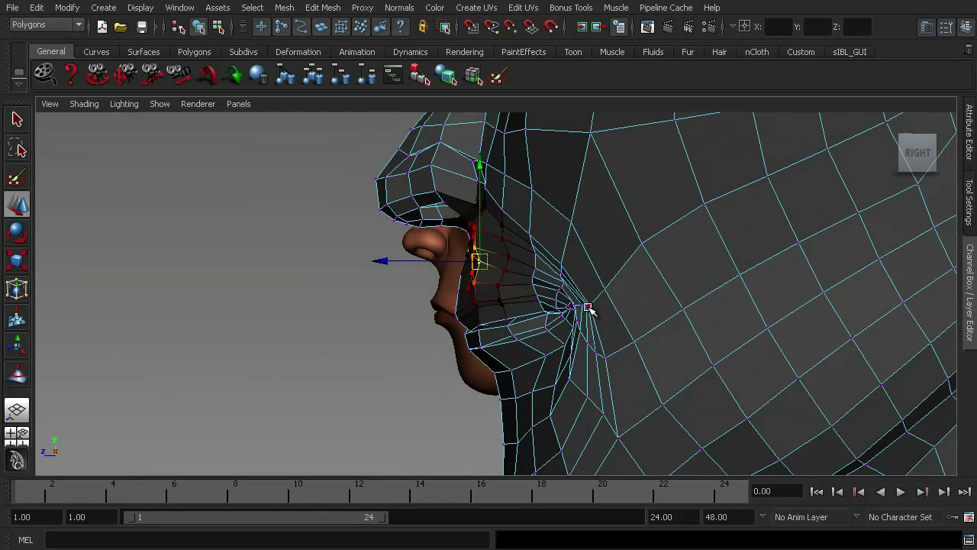
Pull the smile fold vertices behind the mouth corner back toward the ear, raising the upper ones toward the cheek.
left_click(589, 306)
left_click_drag(596, 308, 612, 294)
mouse_move(603, 290)
middle_mouse_down()
mouse_move(624, 290)
mouse_move(603, 286)
middle_mouse_up()
left_click_drag(604, 286, 641, 261)
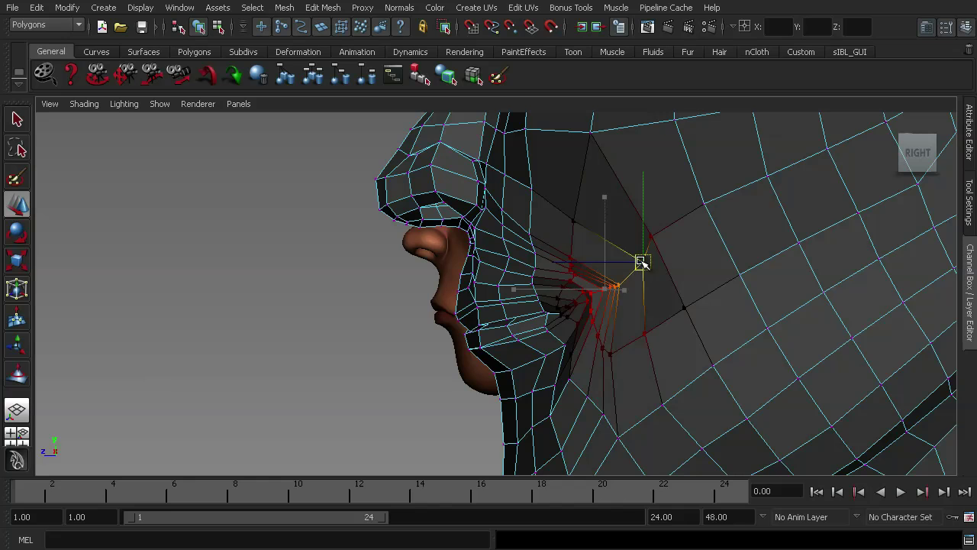
left_click(610, 355)
left_click_drag(612, 355, 637, 353)
Raise the cheek vertex above the mouth corner and select the fold vertices below it.
left_click(576, 222)
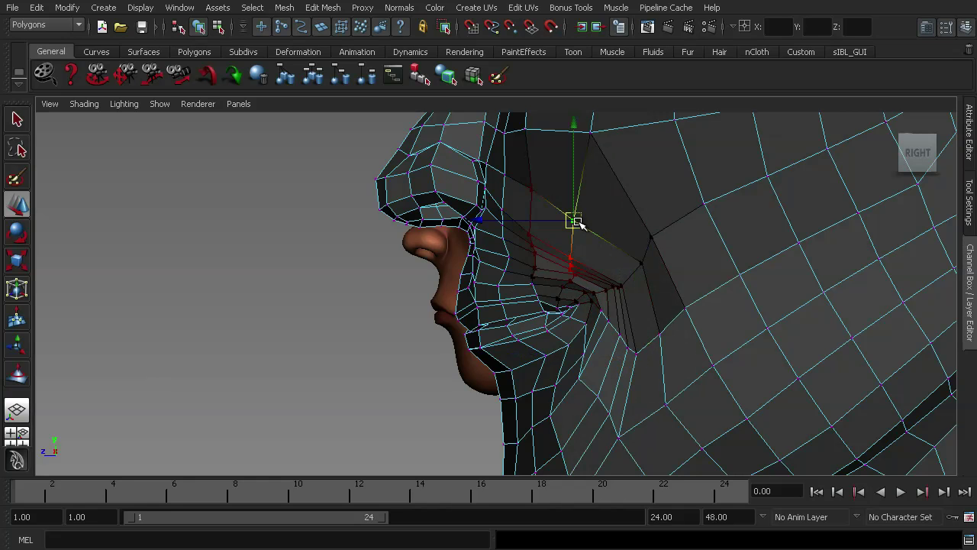
left_click_drag(576, 222, 578, 203)
left_click(574, 260)
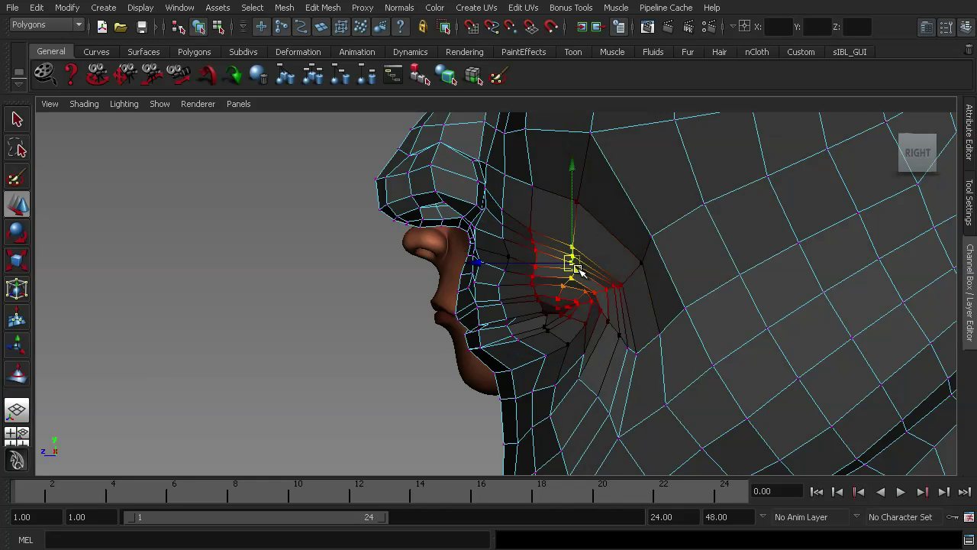
Examine the reshaped smile and cheek folds next to the original head from the front and both sides.
right_click_drag(686, 297, 622, 314, "alt")
left_click_drag(622, 315, 732, 343, "alt")
key("F8")
right_click_drag(732, 343, 649, 325, "alt")
mouse_move(649, 325)
left_mouse_down("alt")
mouse_move(603, 328)
mouse_move(633, 334)
left_mouse_up("alt")
right_click_drag(632, 333, 623, 303, "alt")
left_click_drag(582, 290, 609, 285, "alt")
right_click_drag(609, 285, 565, 282, "alt")
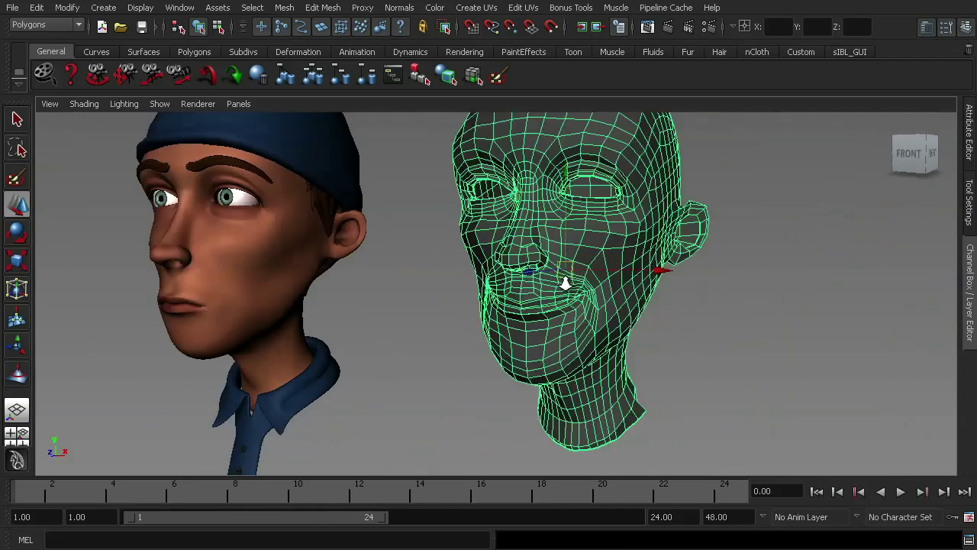
left_click_drag(565, 282, 598, 303, "alt")
right_click_drag(598, 303, 551, 304)
left_click_drag(552, 303, 500, 299, "alt")
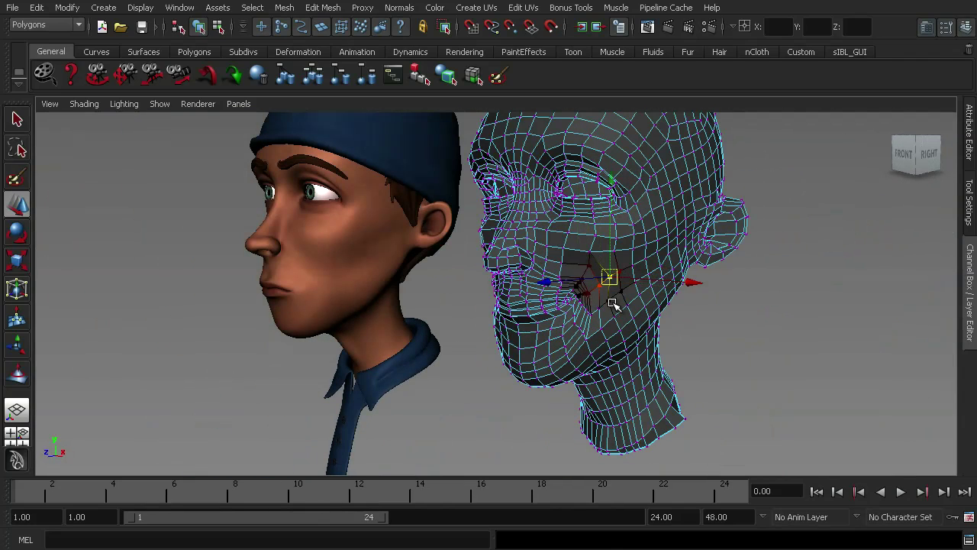
left_click_drag(578, 288, 702, 283, "alt")
left_click_drag(543, 296, 460, 305, "alt")
key("F8")
left_click_drag(667, 330, 607, 338, "alt")
right_click_drag(608, 338, 639, 323, "alt")
left_click_drag(640, 322, 592, 312, "alt")
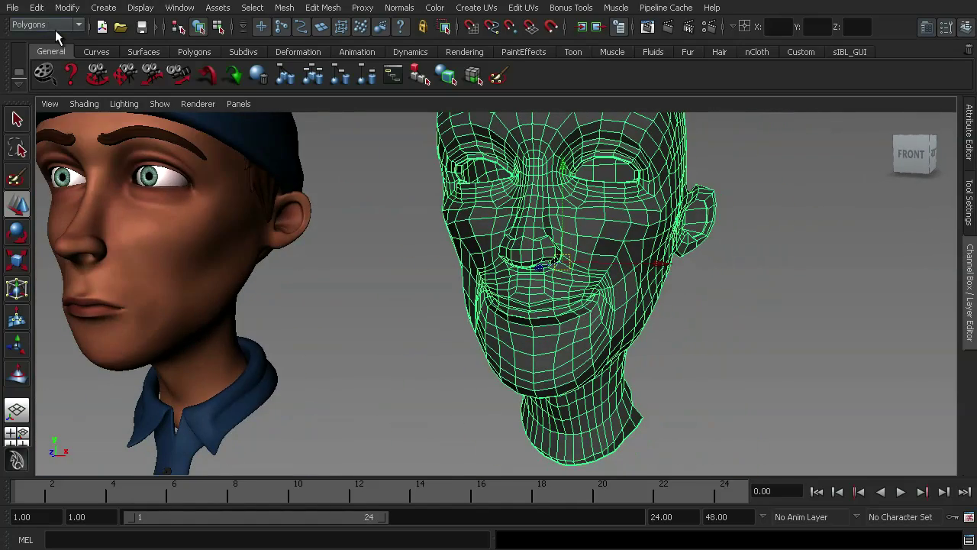
Activate the Sculpt Geometry Tool on the smiling head and bring up its brush, operation and stroke reflection settings.
left_click(284, 8)
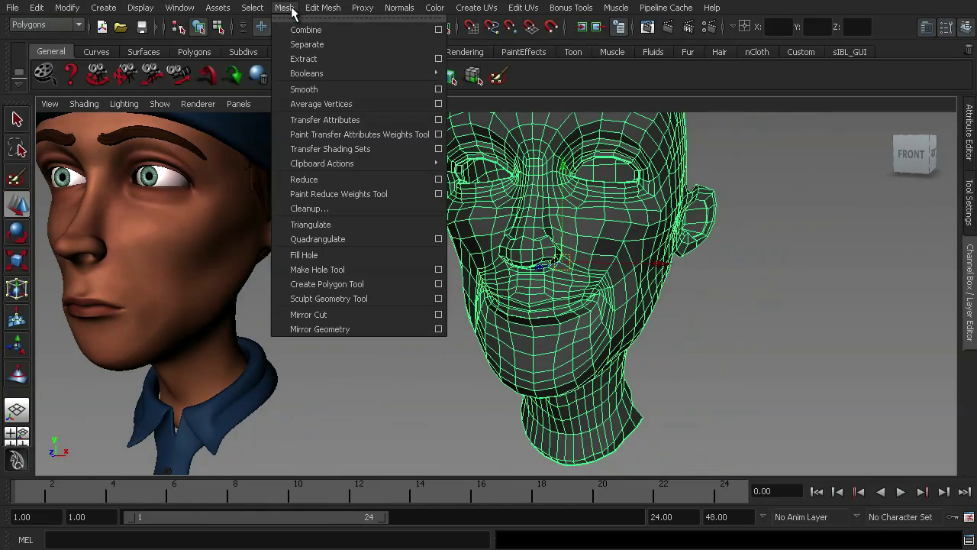
left_click(345, 299)
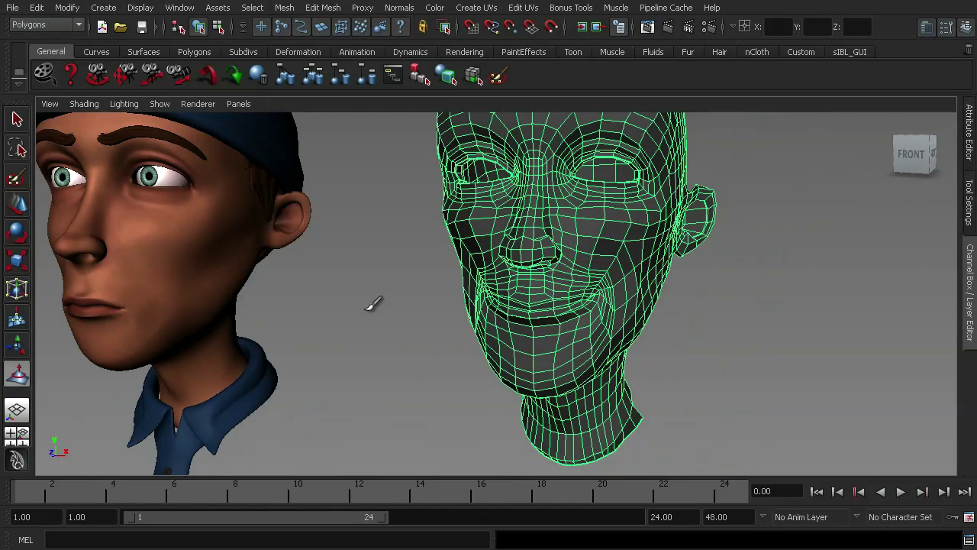
left_click(970, 209)
left_click_drag(954, 290, 965, 182)
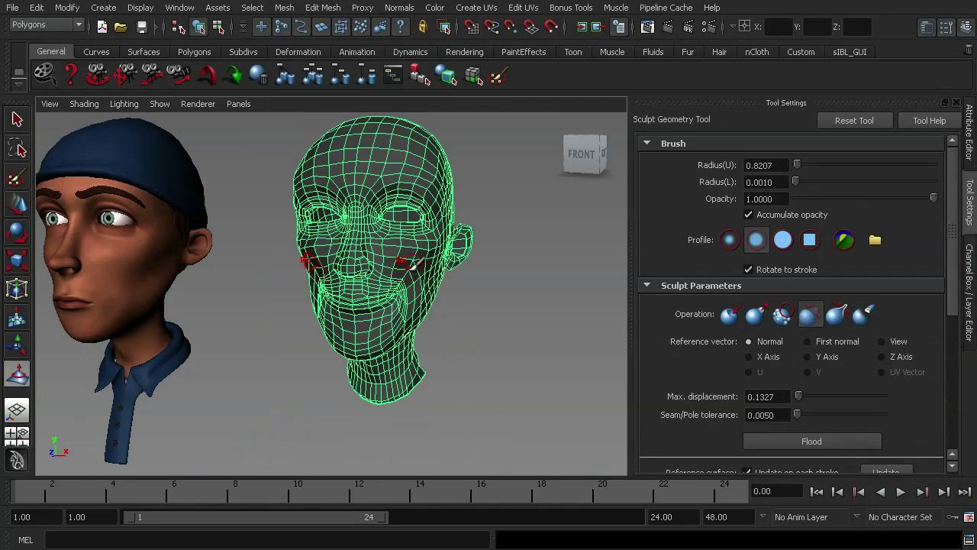
middle_click_drag(415, 265, 439, 275, "alt")
left_click_drag(439, 277, 397, 277, "alt")
right_click_drag(398, 278, 489, 298, "alt")
left_click_drag(441, 284, 428, 287, "alt")
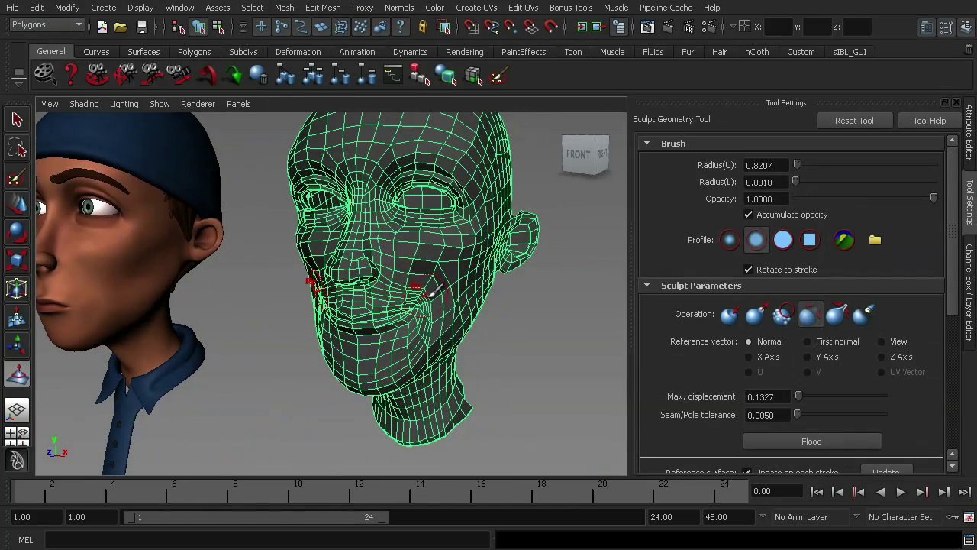
left_click_drag(953, 275, 930, 381)
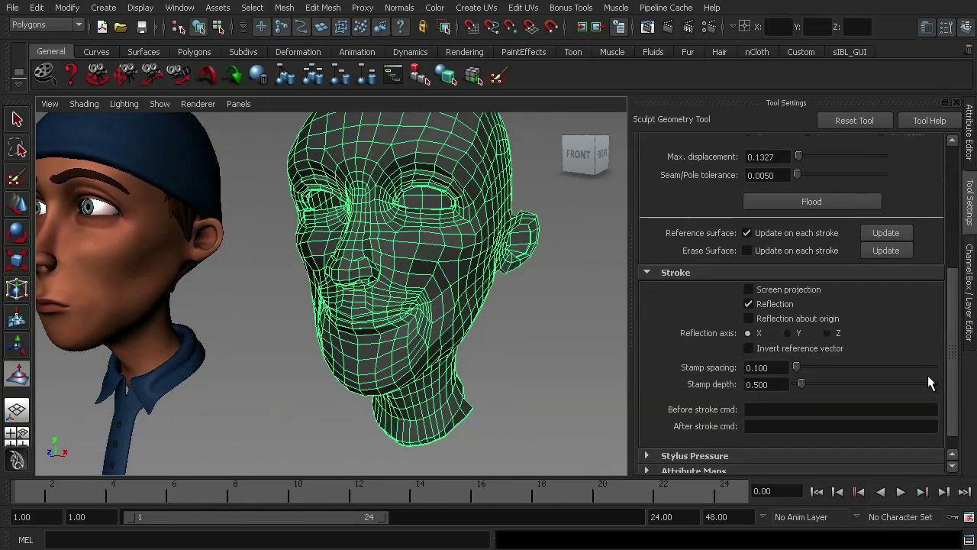
Relax the mesh around the mouth corners and cheeks with sculpting strokes reflected across X.
mouse_move(487, 346)
left_mouse_down("alt")
mouse_move(413, 349)
mouse_move(491, 319)
mouse_move(454, 278)
left_mouse_up("alt")
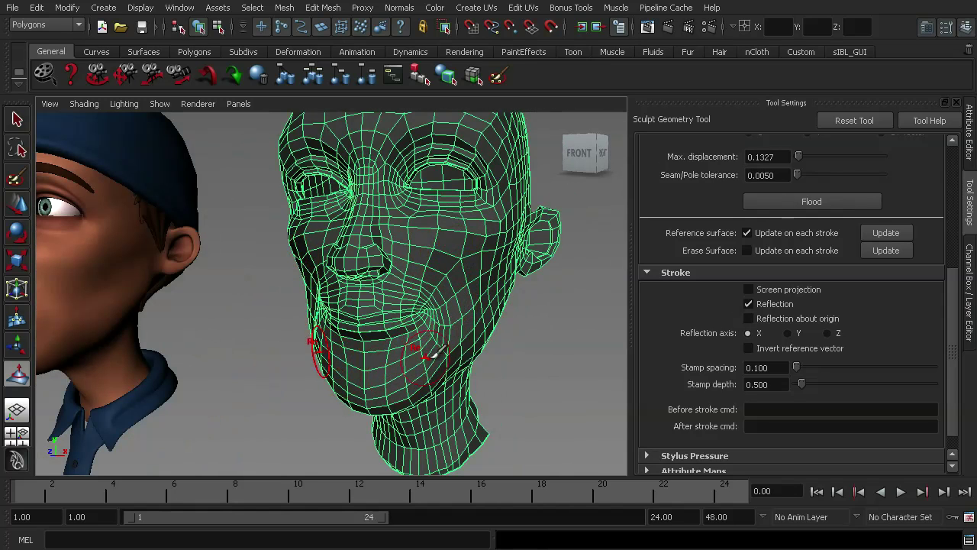
mouse_move(493, 229)
left_mouse_down("alt")
mouse_move(489, 279)
mouse_move(450, 267)
mouse_move(494, 227)
mouse_move(506, 234)
left_mouse_up("alt")
left_click_drag(495, 306, 456, 321, "alt")
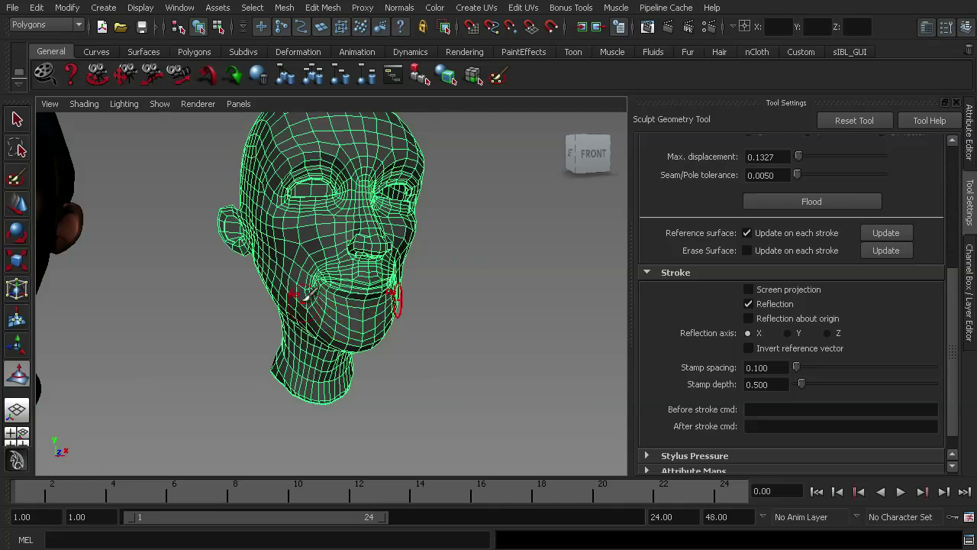
mouse_move(293, 273)
left_mouse_down("alt")
mouse_move(277, 305)
mouse_move(316, 288)
mouse_move(311, 320)
mouse_move(285, 321)
mouse_move(336, 341)
mouse_move(377, 307)
mouse_move(372, 326)
mouse_move(406, 318)
left_mouse_up("alt")
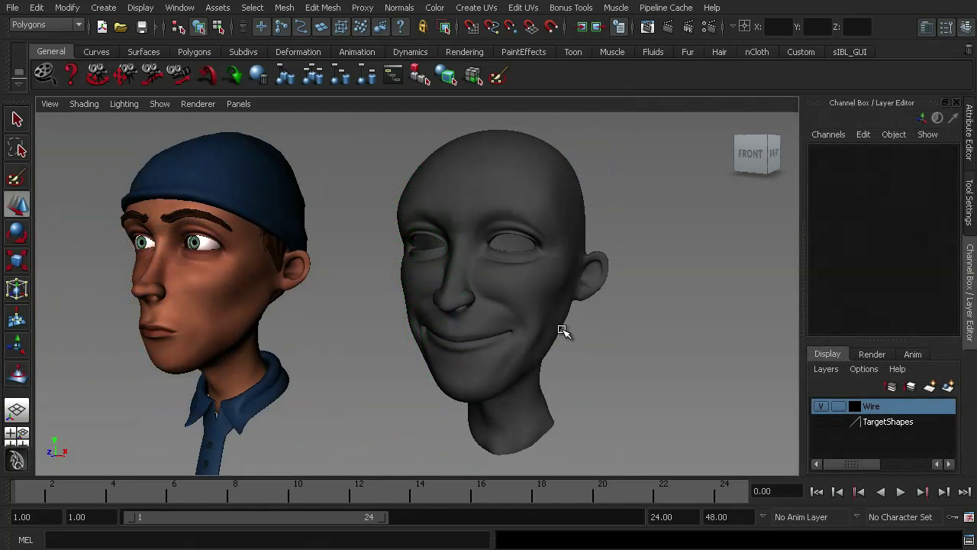
Compare the smiling head's smoothed and unsmoothed display, checking the surface with the head deselected.
left_click(518, 290)
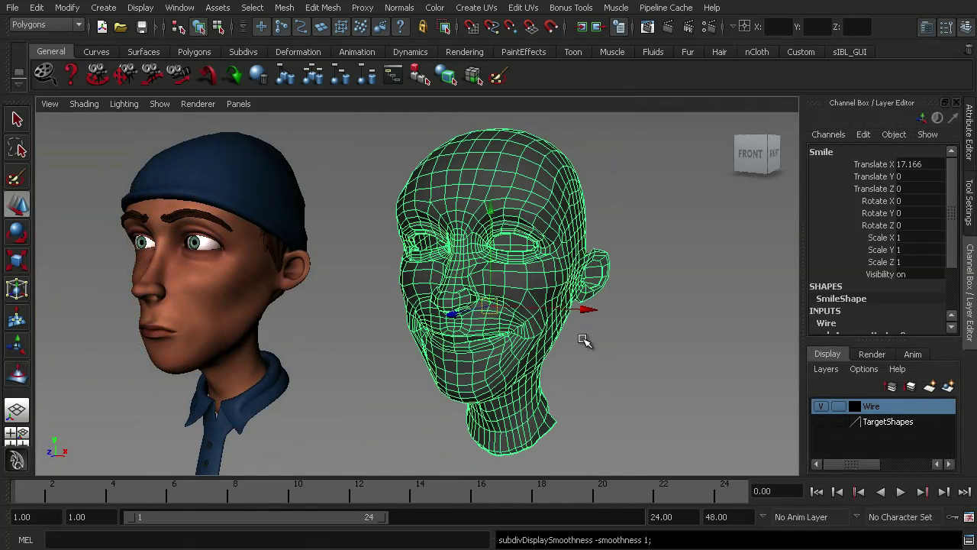
left_click(634, 338)
left_click_drag(530, 362, 504, 336, "alt")
left_click(504, 336)
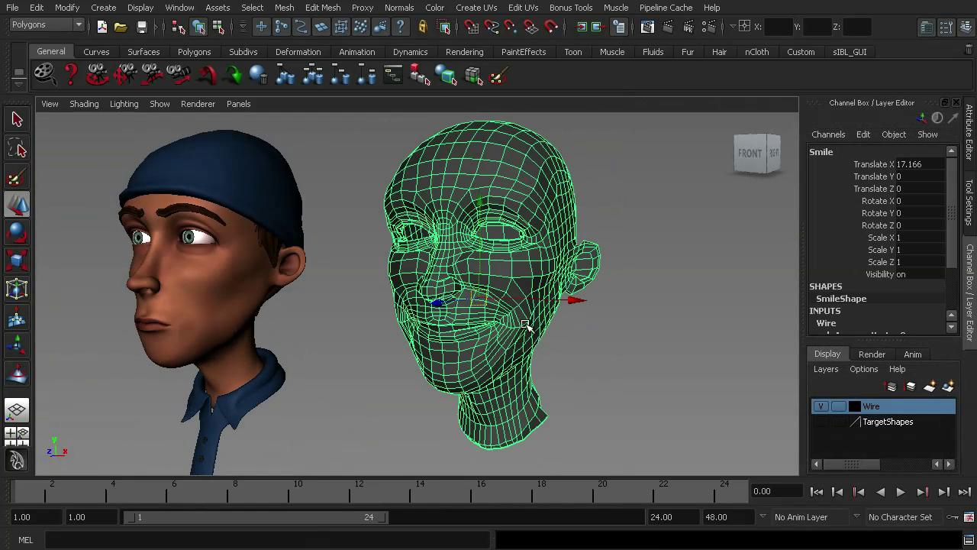
key("1")
left_click(575, 346)
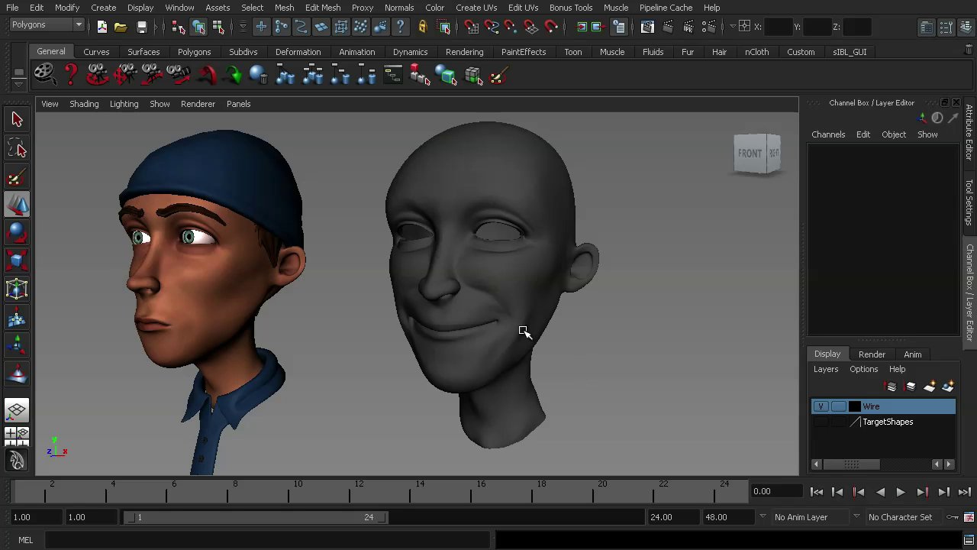
Examine the smile's cheeks, eye area, mouth corner and chin beside the original head from three-quarter and right-side views.
left_click_drag(428, 321, 481, 234, "alt")
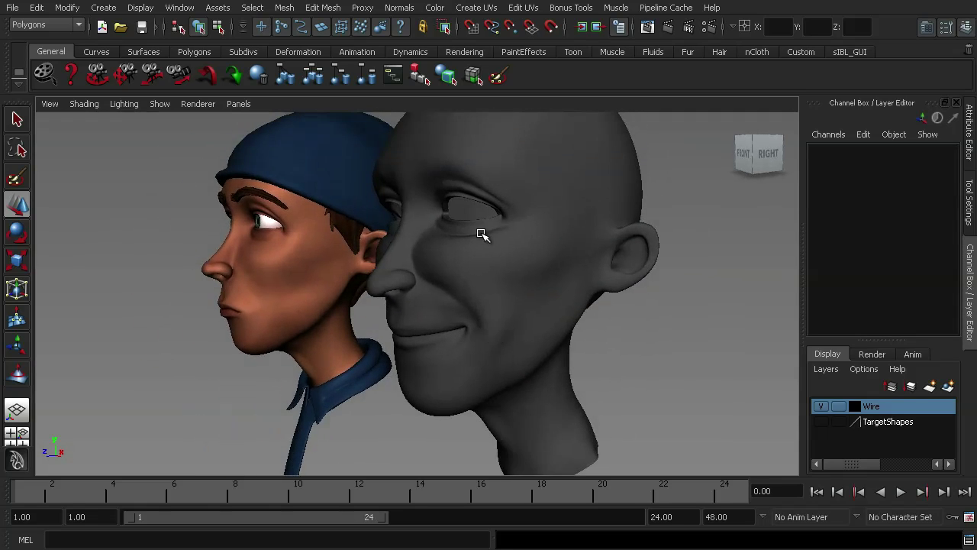
left_click_drag(424, 265, 481, 271, "alt")
middle_click_drag(441, 208, 414, 253, "alt")
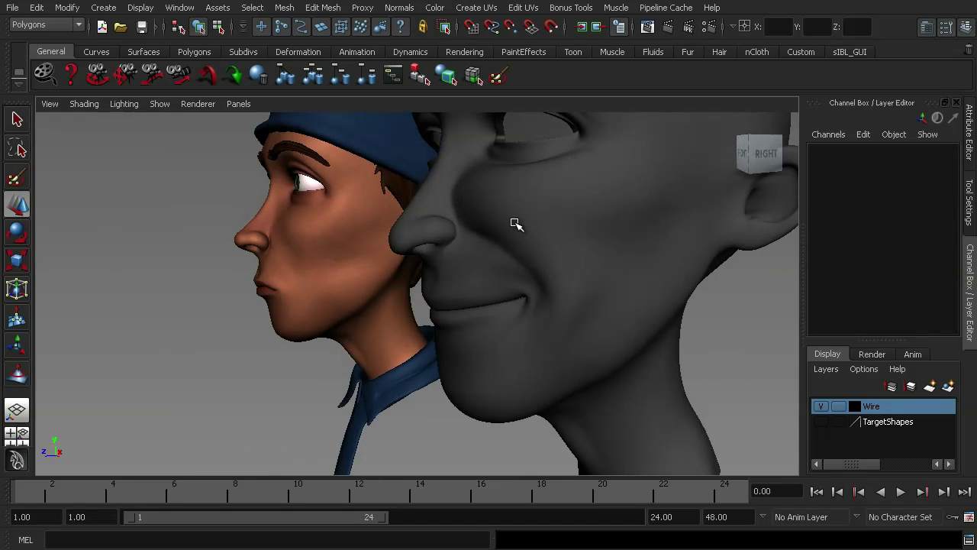
left_click_drag(516, 223, 506, 253, "alt")
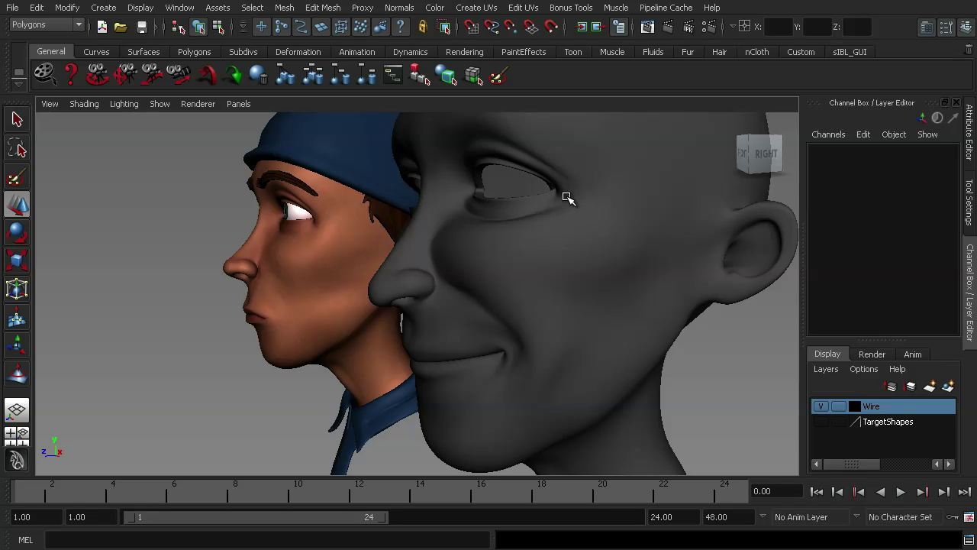
mouse_move(565, 213)
left_mouse_down("alt")
mouse_move(578, 251)
mouse_move(554, 270)
mouse_move(569, 226)
left_mouse_up("alt")
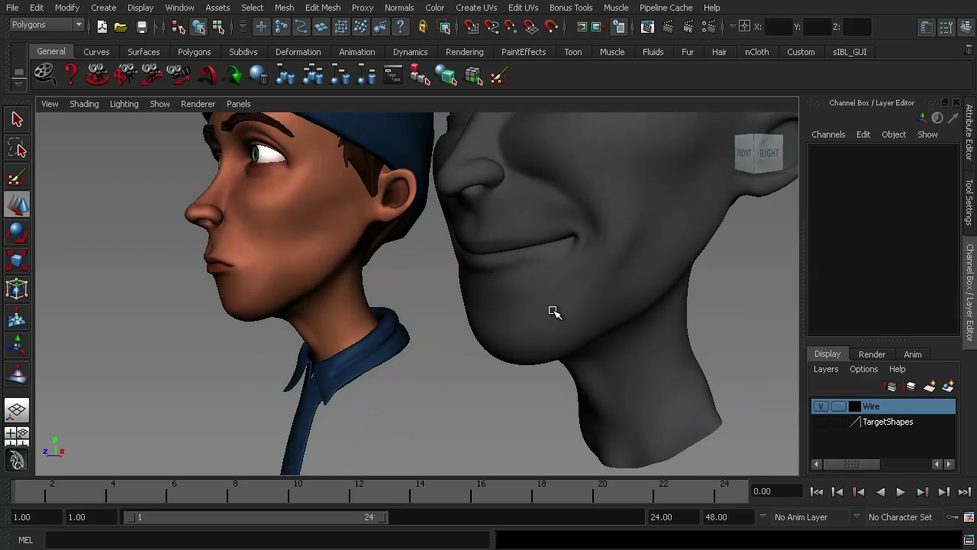
left_click_drag(554, 311, 471, 279, "alt")
left_click_drag(390, 342, 368, 329, "alt")
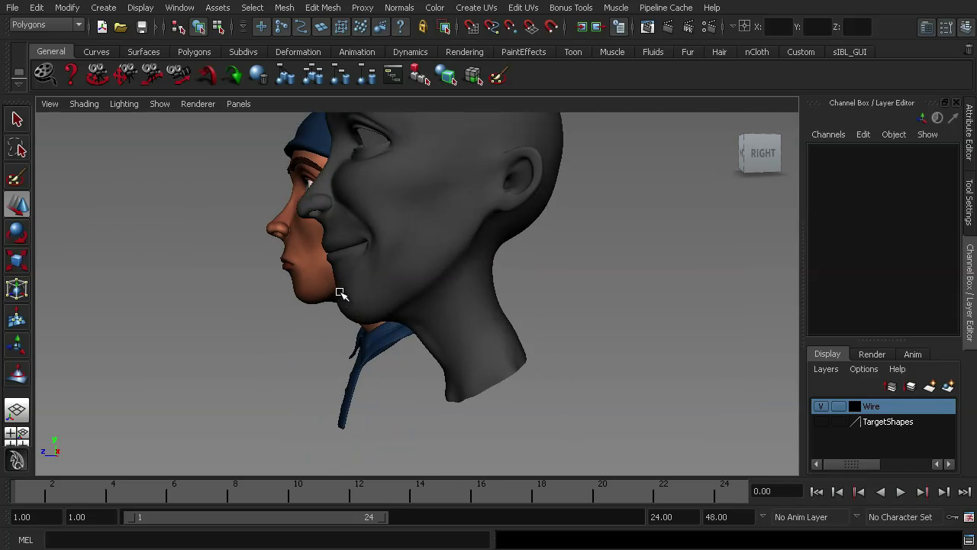
Open the Blend Shape editor holding the character's Blink, BrowsUp and Smile targets.
left_click_drag(358, 289, 401, 310, "alt")
right_click_drag(401, 311, 497, 348, "alt")
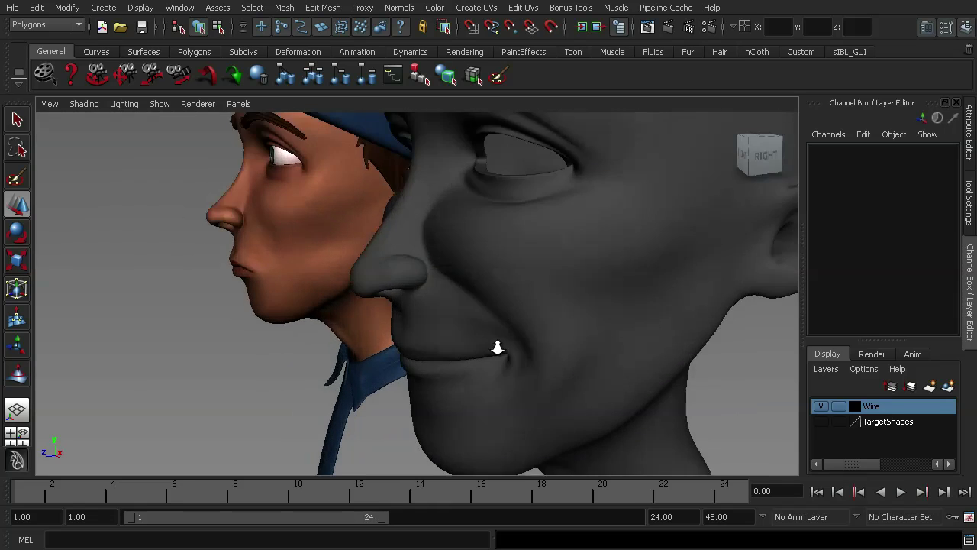
left_click_drag(497, 349, 534, 321, "alt")
middle_click_drag(534, 320, 500, 316, "alt")
left_click_drag(500, 317, 438, 254, "alt")
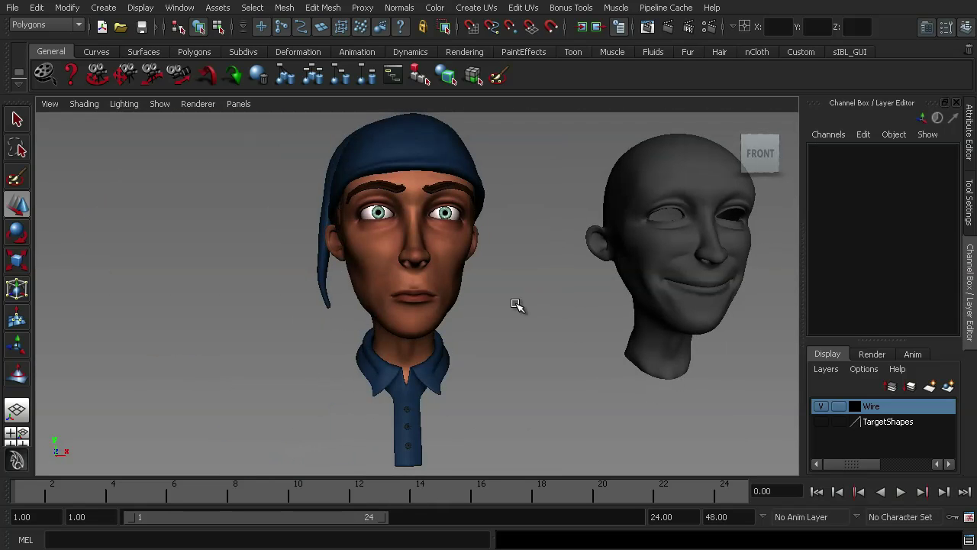
left_click_drag(514, 300, 506, 242, "alt")
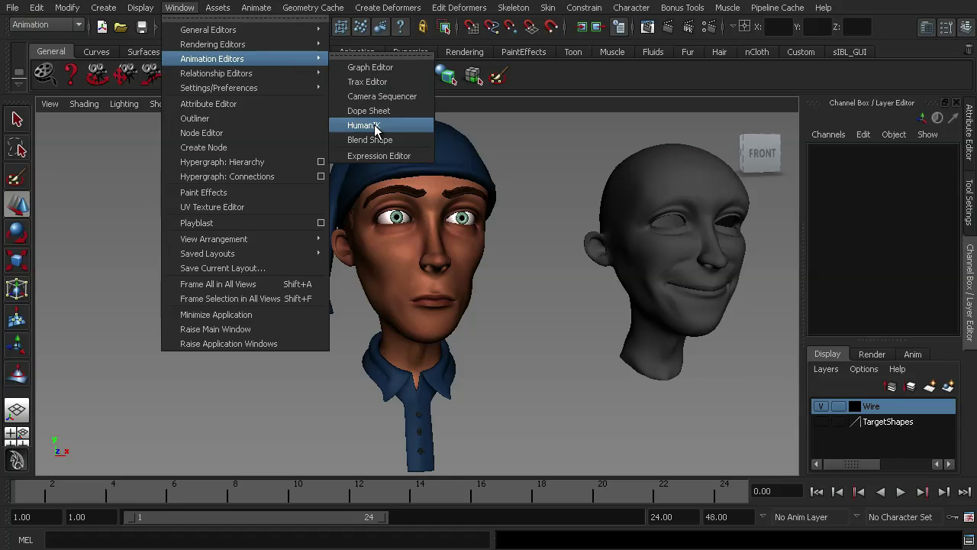
left_click(370, 139)
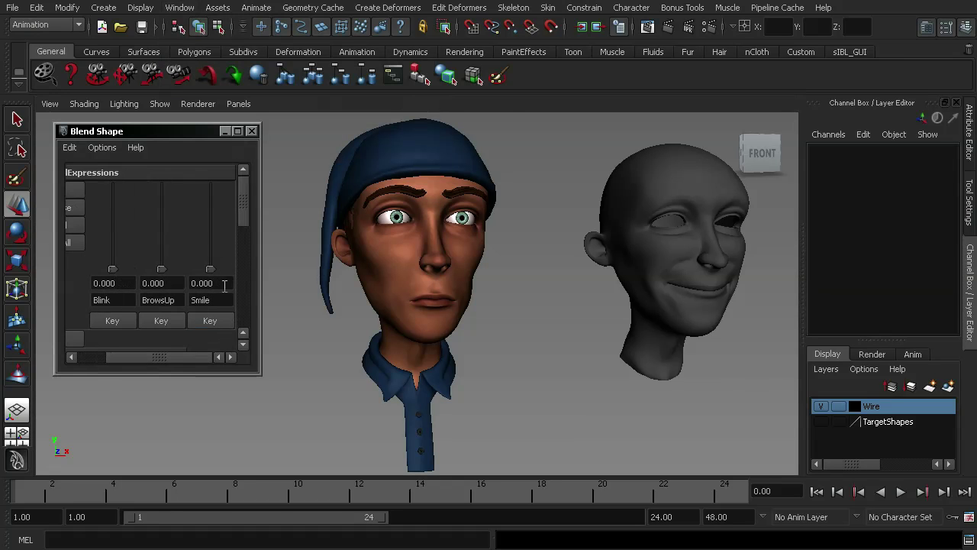
Preview the Smile target on the coloured character's head by raising its weight, and return it to 0.
middle_click_drag(553, 272, 516, 280, "alt")
scroll(501, 294, "up", 2)
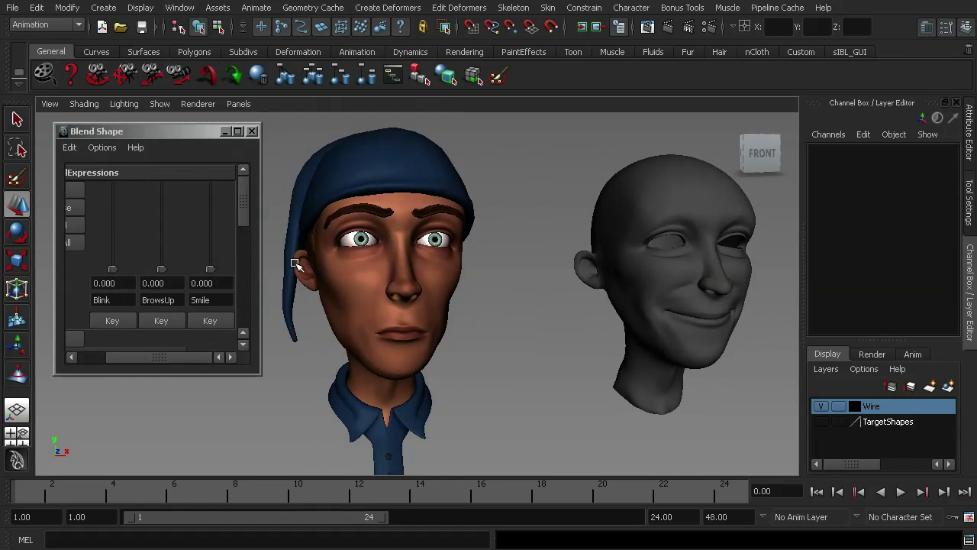
left_click_drag(209, 270, 233, 284)
mouse_move(486, 278)
left_mouse_down("alt")
mouse_move(476, 297)
mouse_move(499, 313)
mouse_move(474, 283)
left_mouse_up("alt")
right_click_drag(474, 283, 498, 299, "alt")
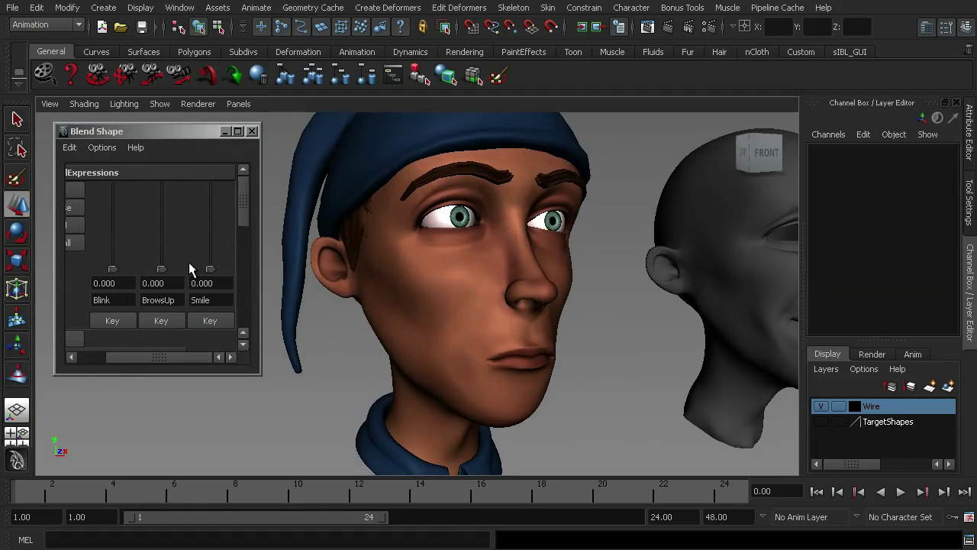
Overlay the wireframe on the shaded heads and preview the Smile target's effect on the character's mesh, returning its weight to 0.
left_click(84, 104)
left_click(116, 252)
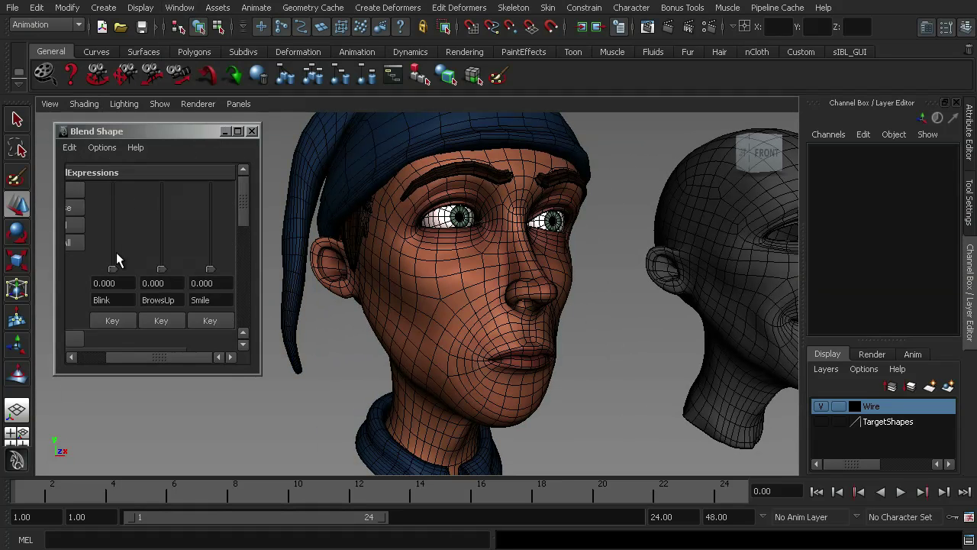
left_click_drag(209, 269, 235, 271)
right_click_drag(555, 328, 489, 288, "alt")
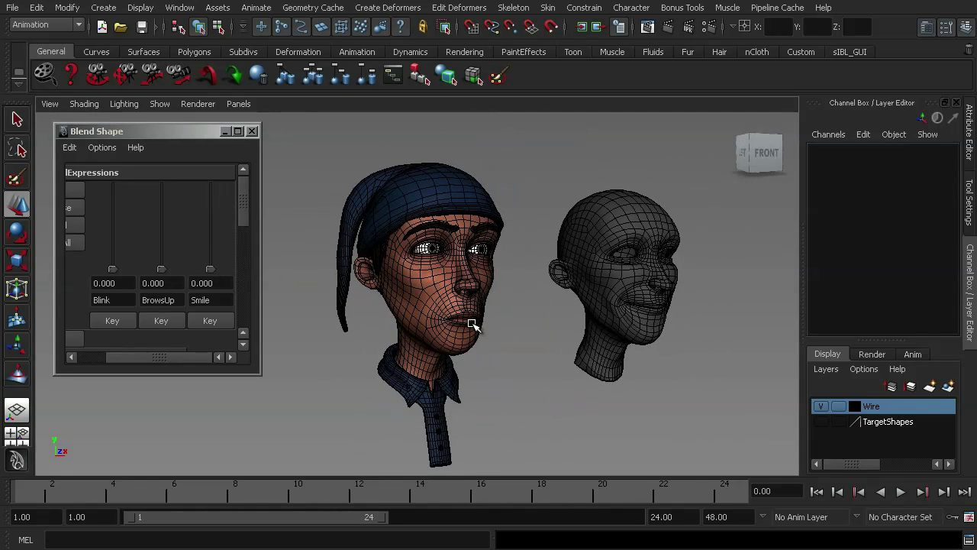